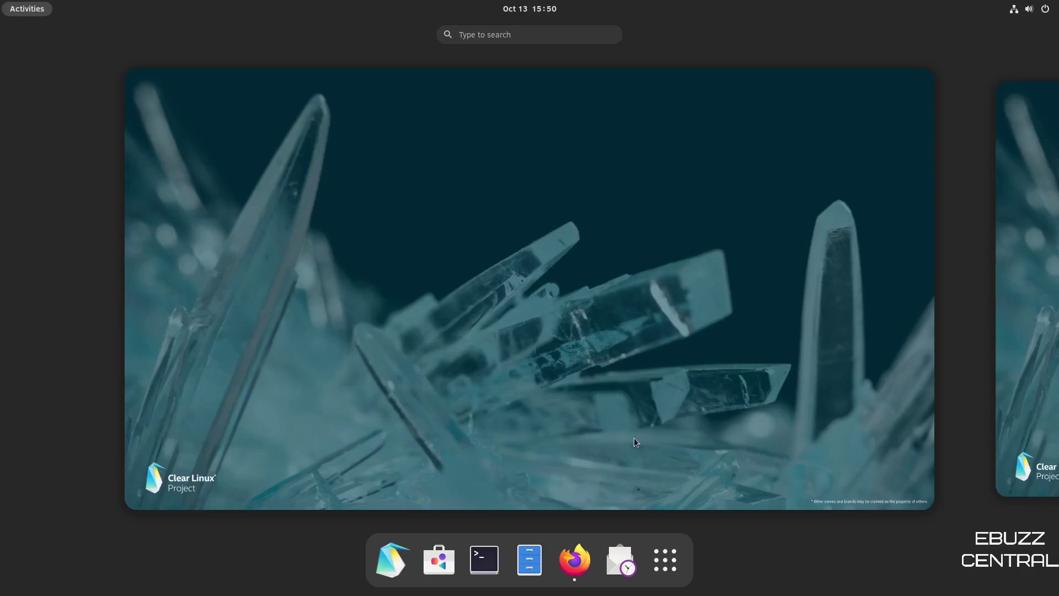
Launch Firefox from the dash and go to the clearlinux.org About page
{"action": "left_click", "coordinate": [575, 560]}
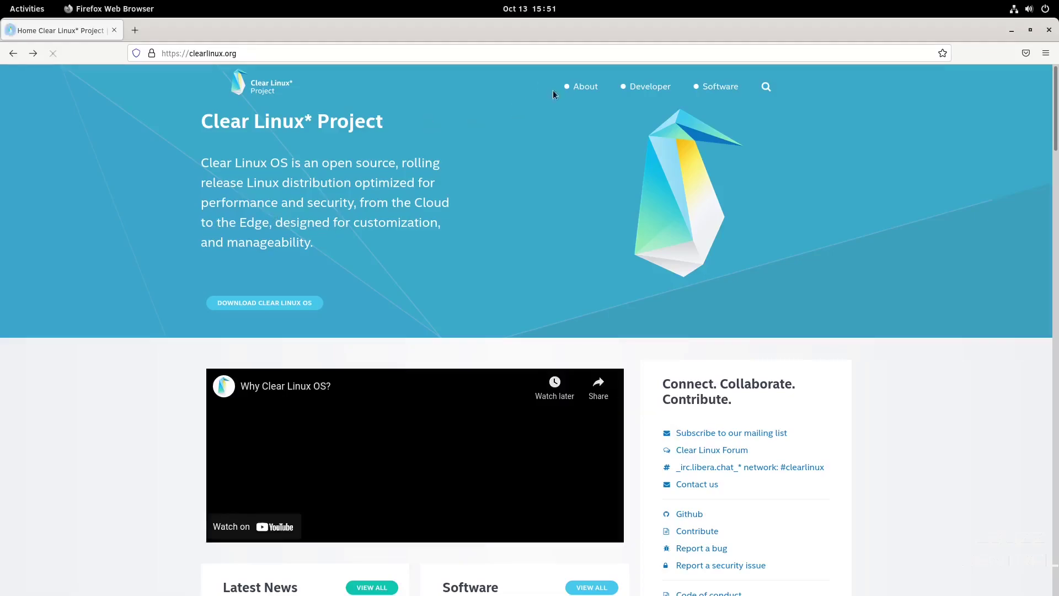
{"action": "left_click", "coordinate": [585, 86]}
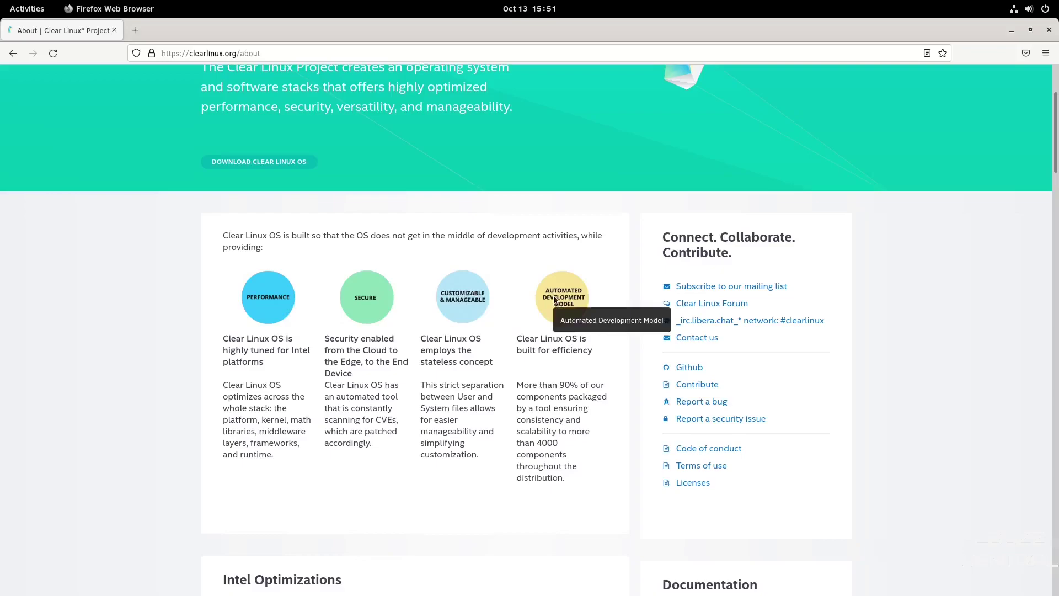
{"action": "scroll", "coordinate": [554, 300], "scroll_direction": "down", "scroll_amount": 4}
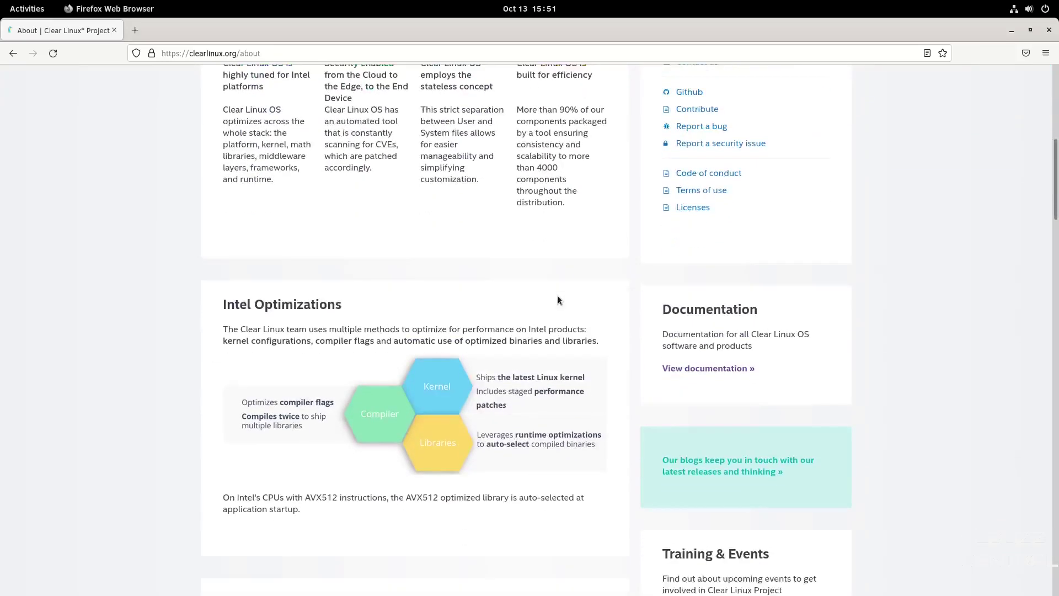
{"action": "scroll", "coordinate": [557, 298], "scroll_direction": "down", "scroll_amount": 2}
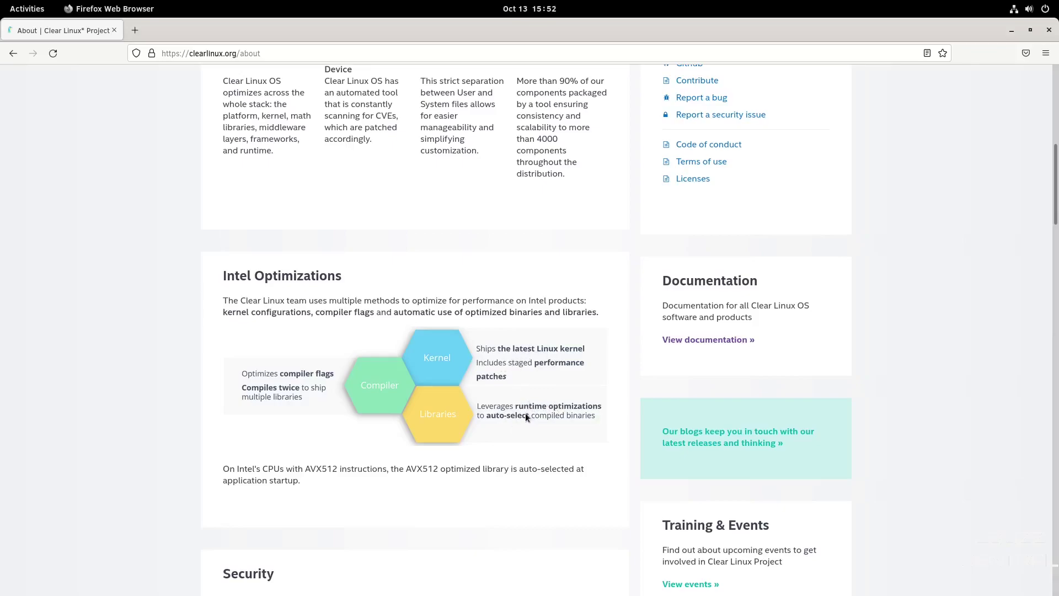
{"action": "scroll", "coordinate": [530, 406], "scroll_direction": "down", "scroll_amount": 3}
{"action": "scroll", "coordinate": [529, 399], "scroll_direction": "down", "scroll_amount": 2}
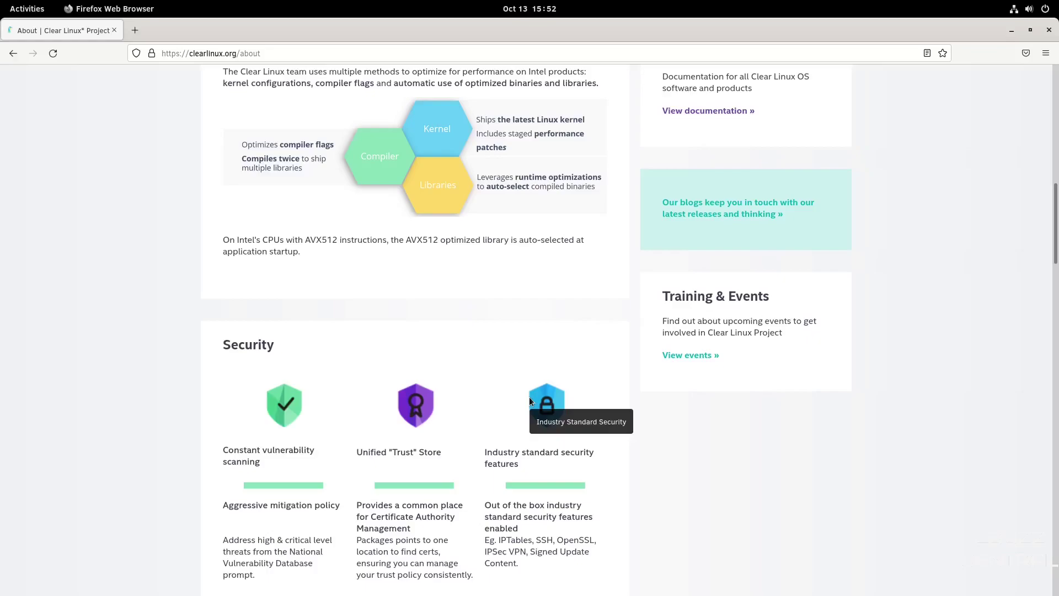
{"action": "scroll", "coordinate": [506, 392], "scroll_direction": "up", "scroll_amount": 5}
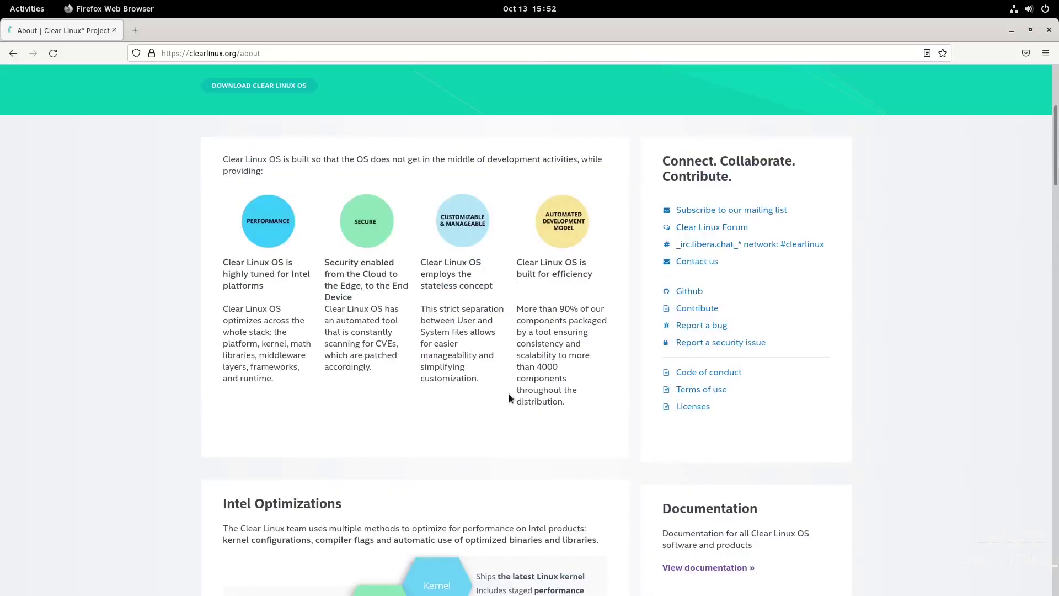
{"action": "scroll", "coordinate": [510, 393], "scroll_direction": "up", "scroll_amount": 5}
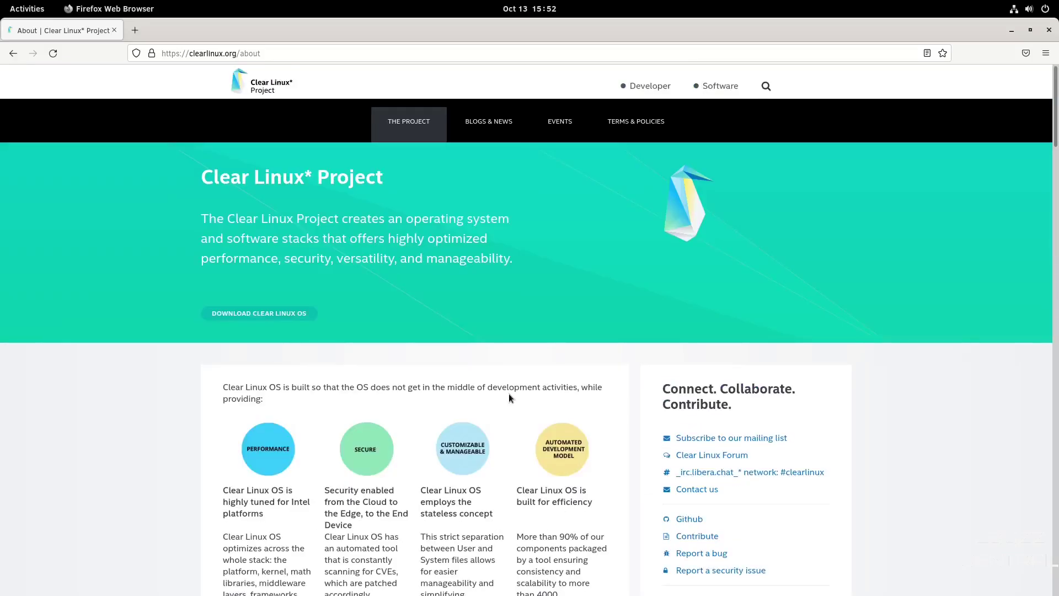
Visit the Blogs & News, Events and Terms & Policies pages, then the Clear Linux Software Store
{"action": "left_click", "coordinate": [488, 122]}
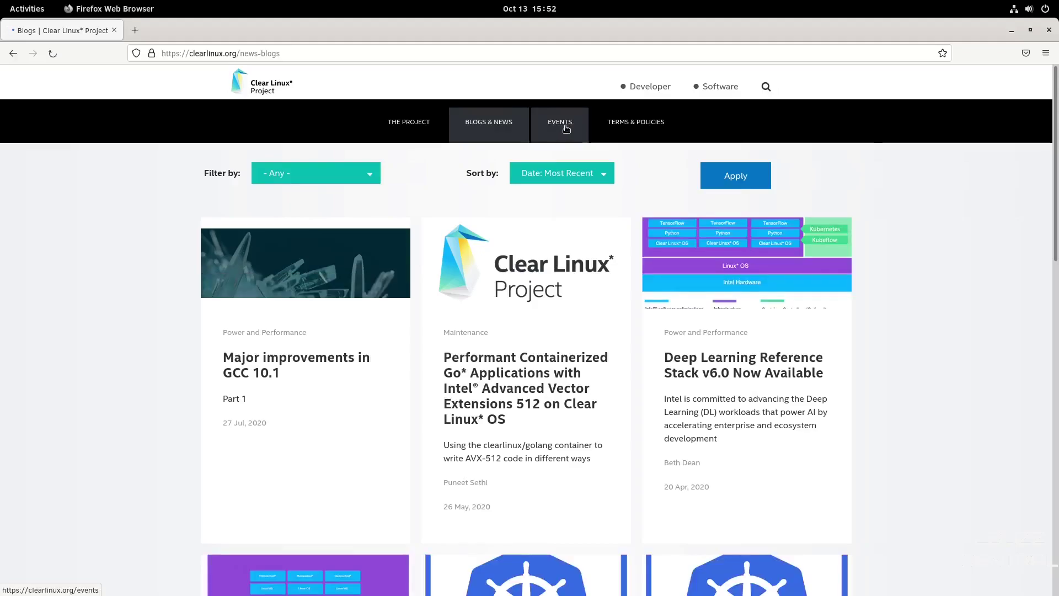
{"action": "left_click", "coordinate": [559, 121]}
{"action": "left_click", "coordinate": [636, 122]}
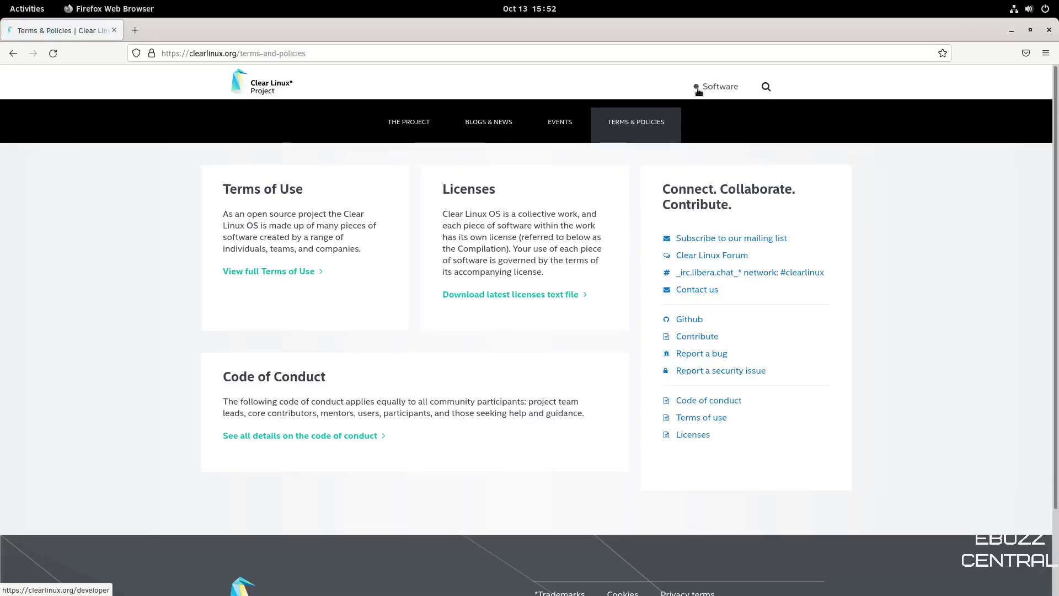
{"action": "left_click", "coordinate": [719, 86]}
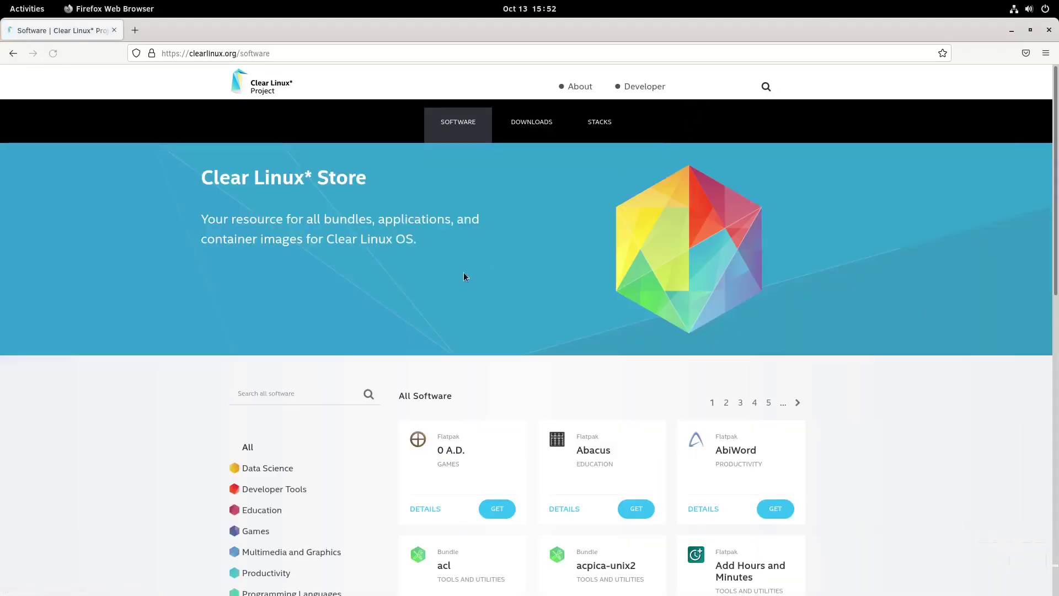
{"action": "scroll", "coordinate": [480, 268], "scroll_direction": "down", "scroll_amount": 4}
{"action": "scroll", "coordinate": [480, 268], "scroll_direction": "down", "scroll_amount": 4}
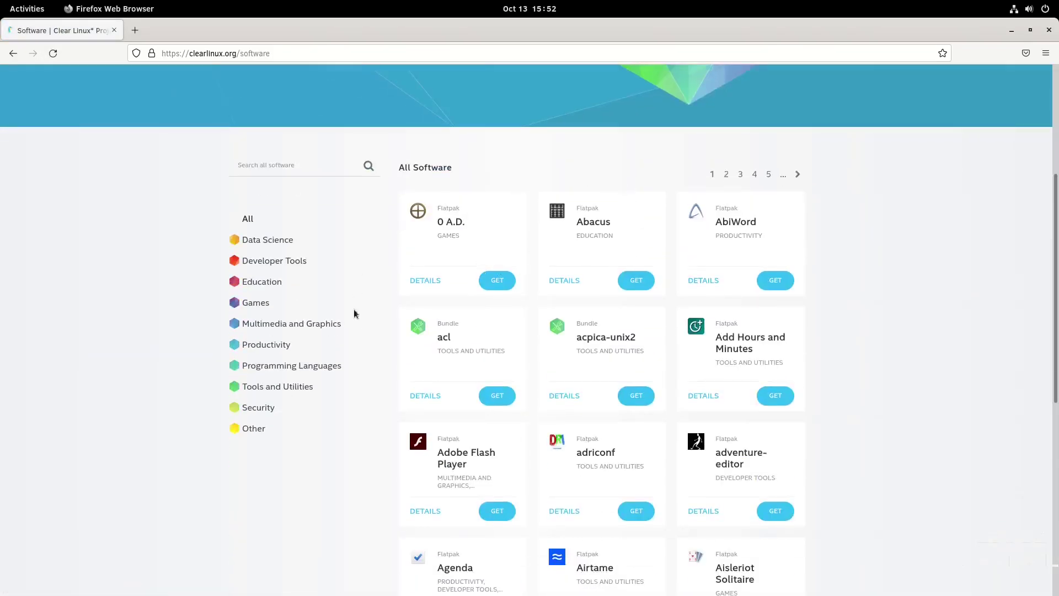
{"action": "scroll", "coordinate": [611, 334], "scroll_direction": "down", "scroll_amount": 3}
{"action": "scroll", "coordinate": [603, 327], "scroll_direction": "down", "scroll_amount": 3}
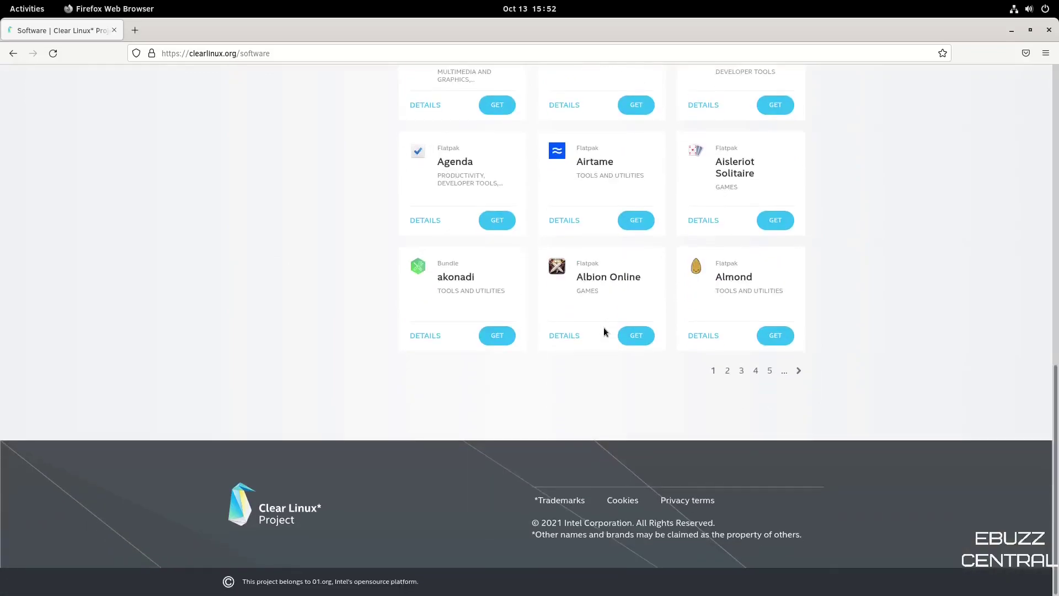
{"action": "scroll", "coordinate": [597, 320], "scroll_direction": "up", "scroll_amount": 2}
{"action": "scroll", "coordinate": [597, 321], "scroll_direction": "up", "scroll_amount": 6}
{"action": "scroll", "coordinate": [593, 331], "scroll_direction": "up", "scroll_amount": 2}
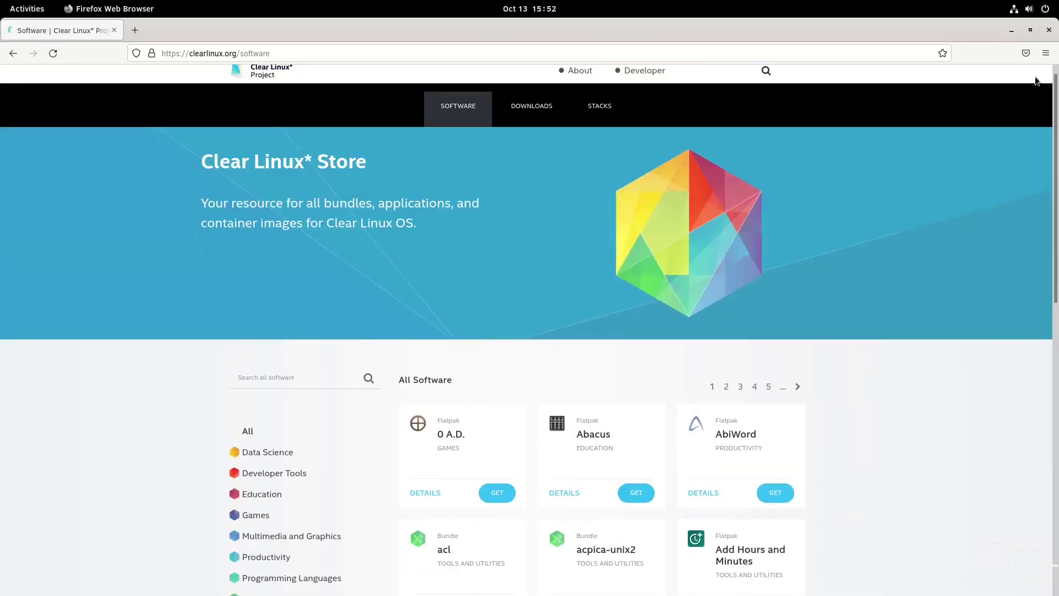
{"action": "scroll", "coordinate": [782, 246], "scroll_direction": "up", "scroll_amount": 1}
{"action": "left_click", "coordinate": [1049, 32]}
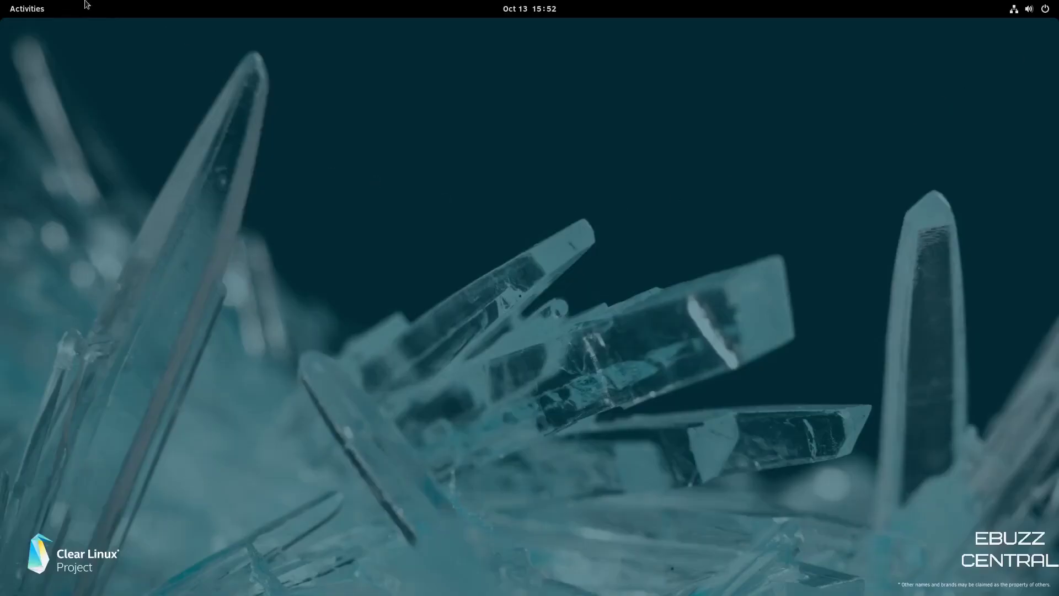
{"action": "left_click", "coordinate": [27, 8]}
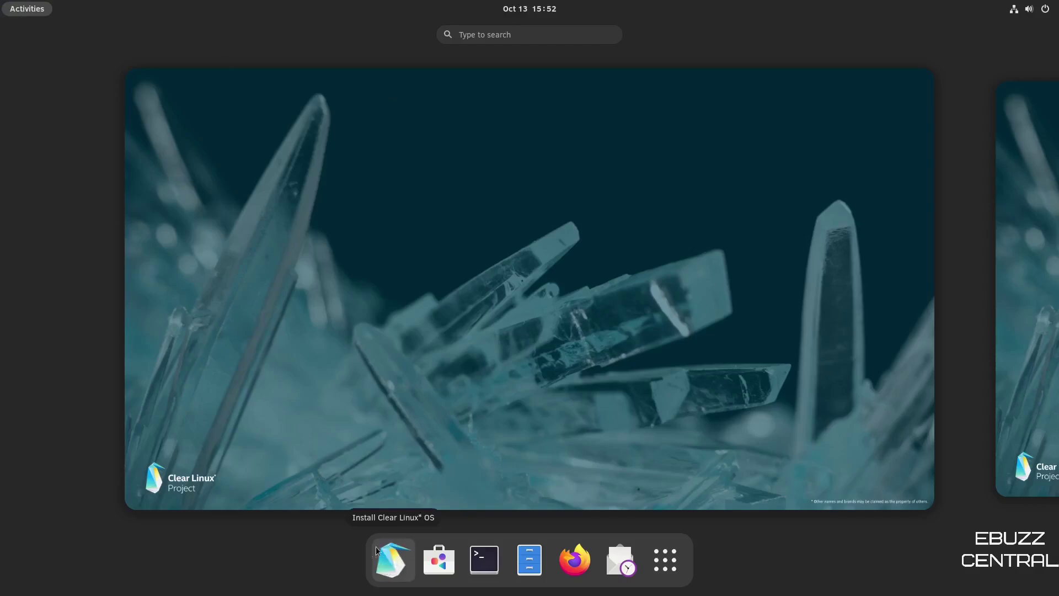
{"action": "left_click", "coordinate": [433, 557]}
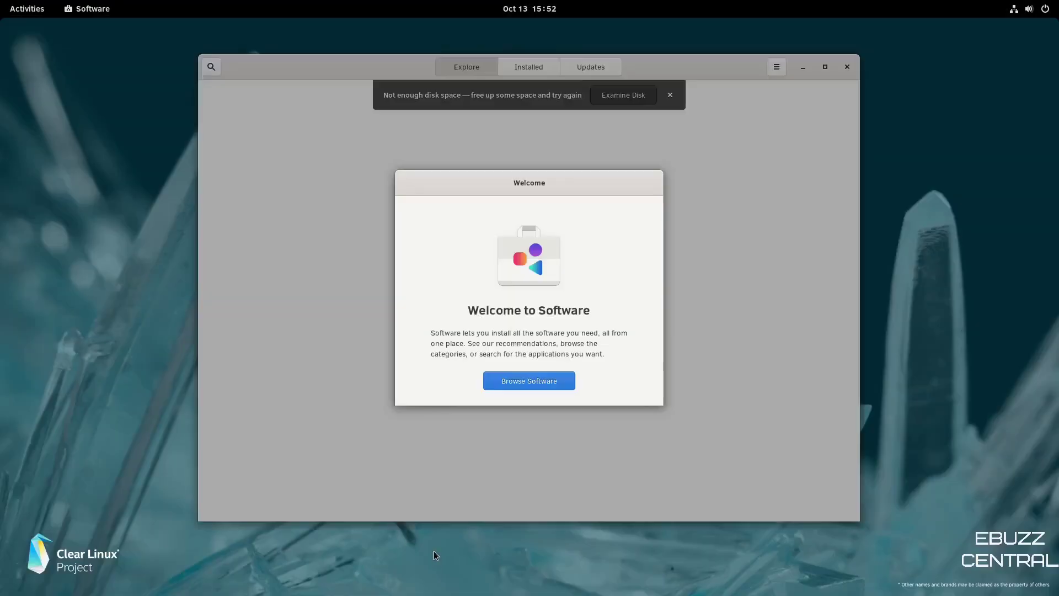
{"action": "left_click", "coordinate": [526, 379]}
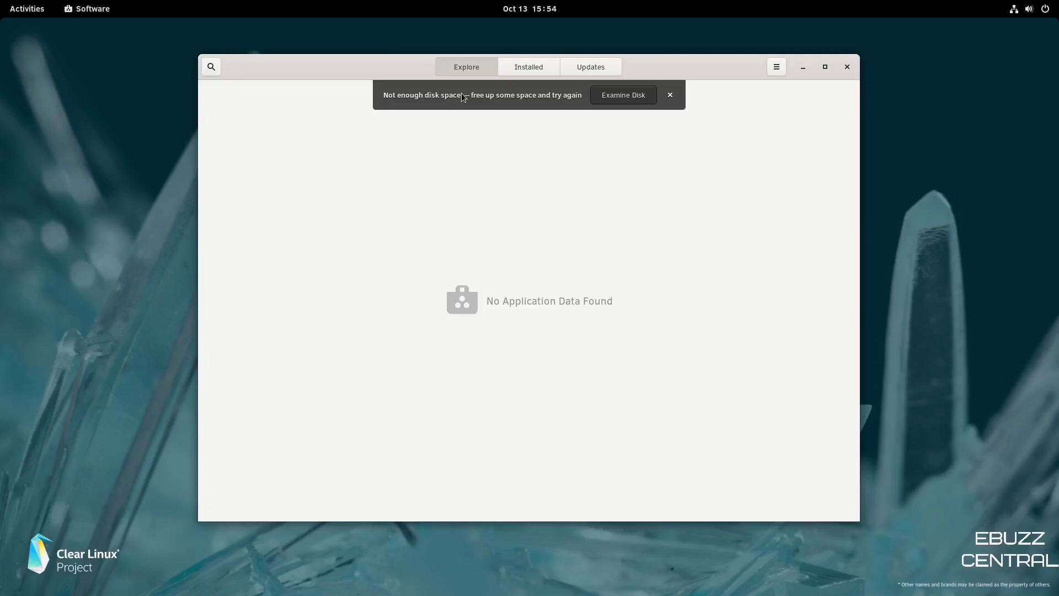
{"action": "left_click", "coordinate": [671, 94]}
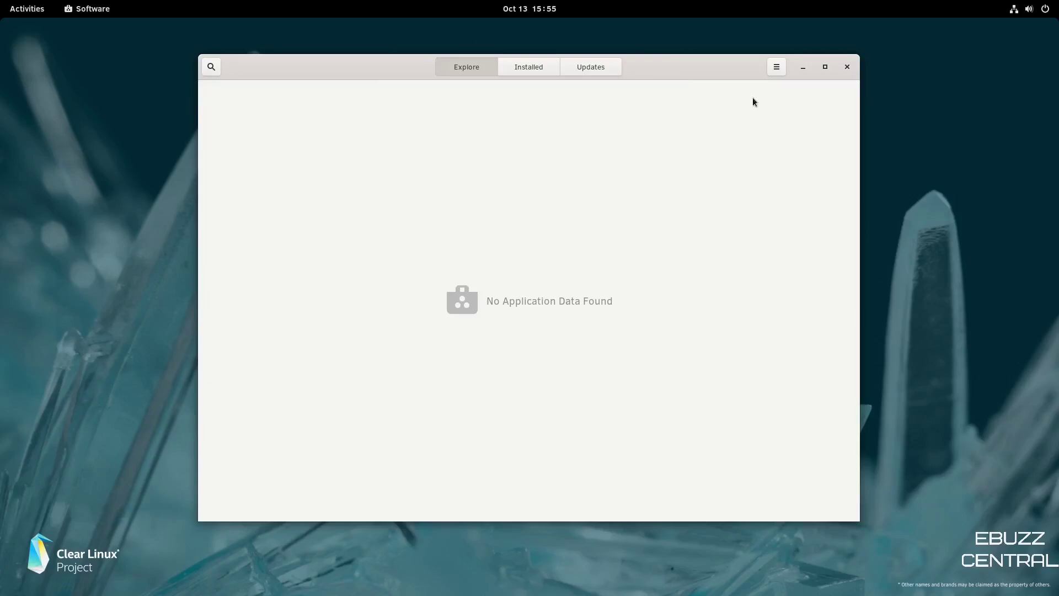
{"action": "left_click", "coordinate": [848, 66]}
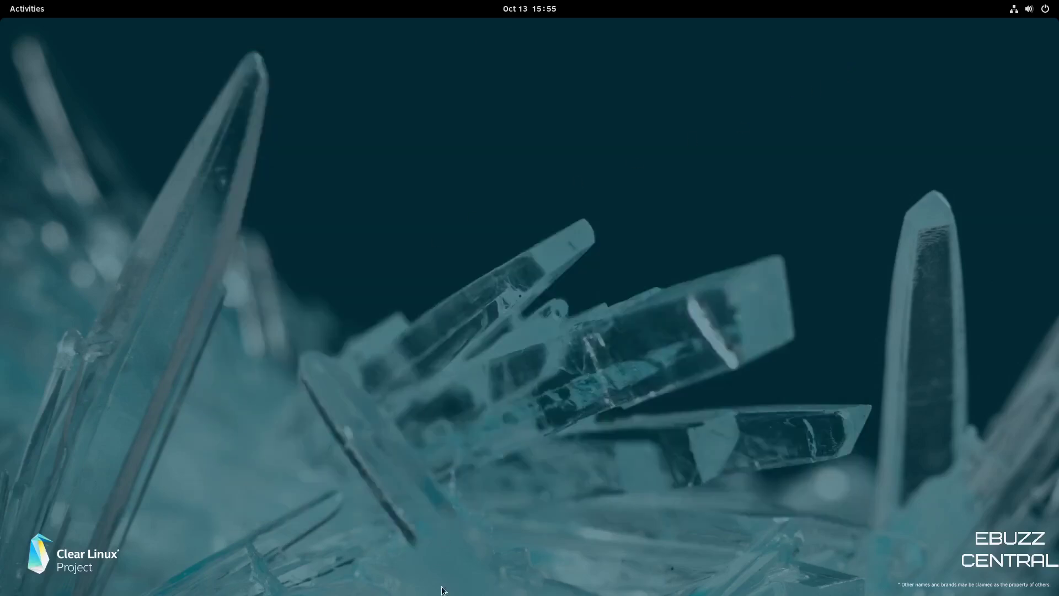
{"action": "left_click", "coordinate": [27, 8]}
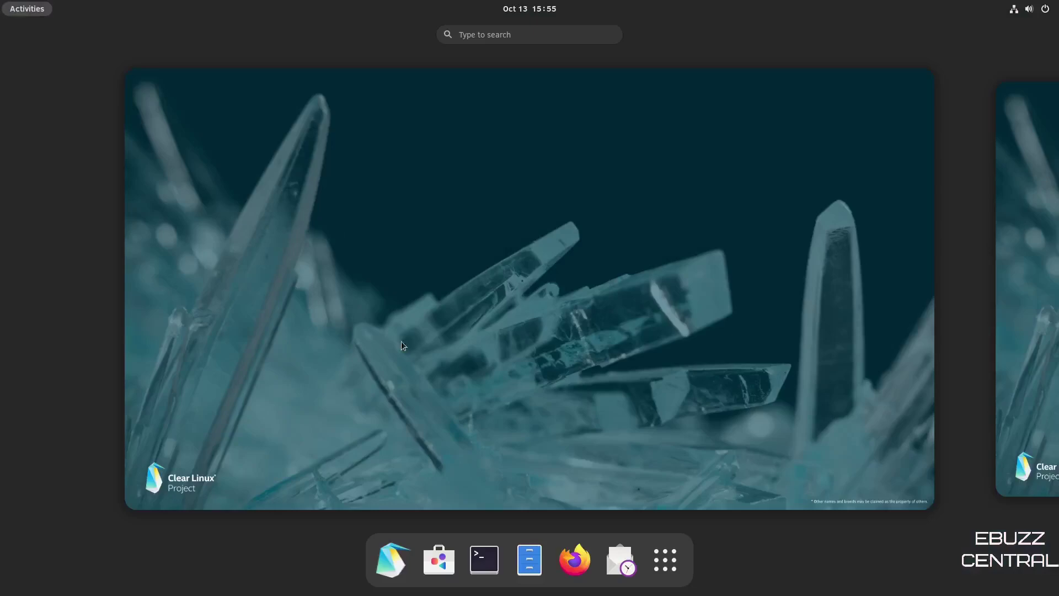
{"action": "left_click", "coordinate": [484, 560]}
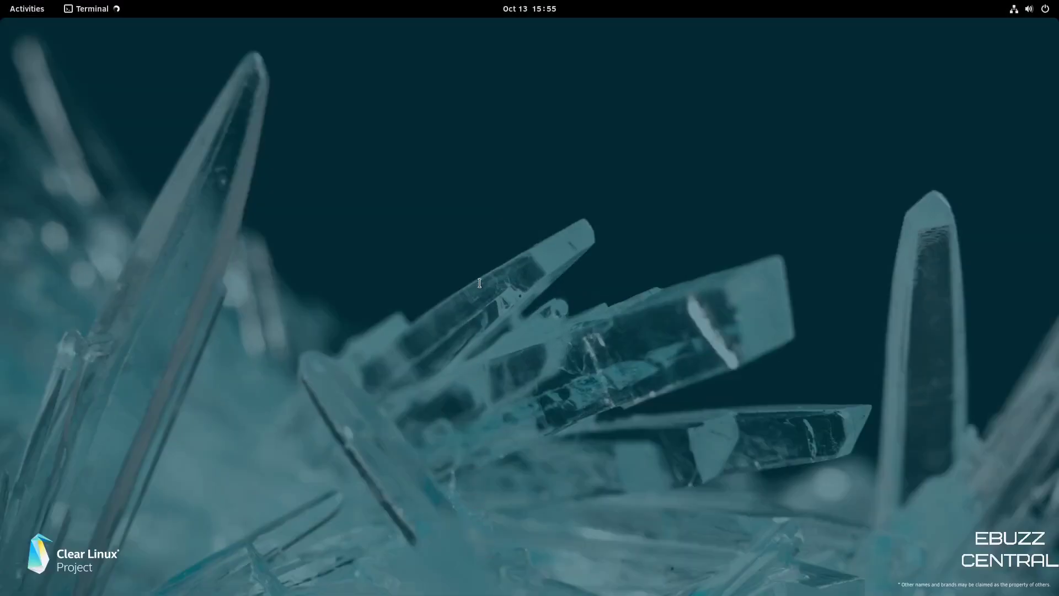
{"action": "left_click_drag", "start_coordinate": [396, 62], "coordinate": [549, 160]}
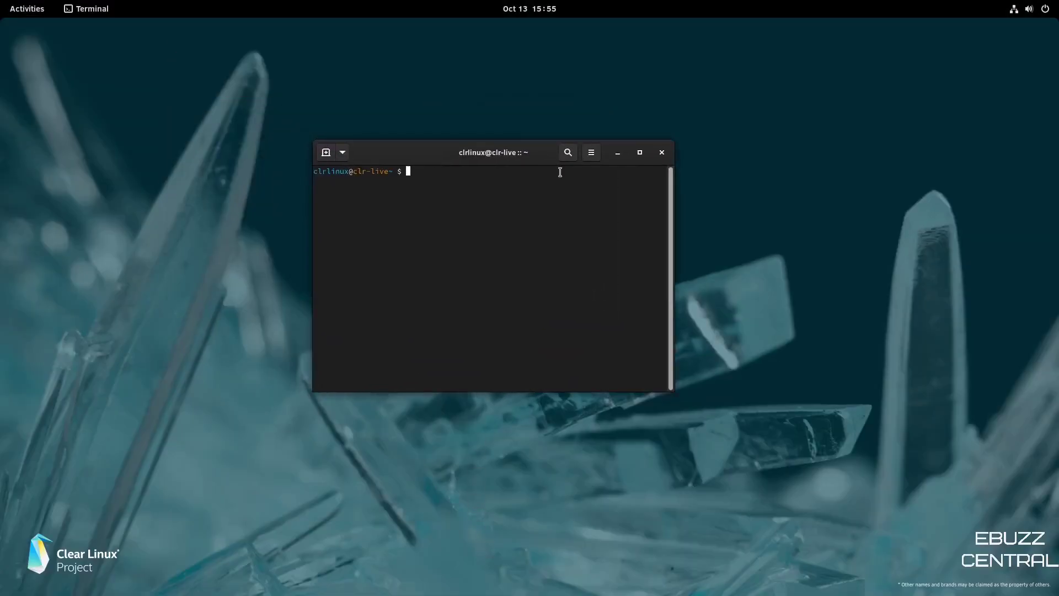
{"action": "type", "text": "htop"}
{"action": "key", "text": "Return"}
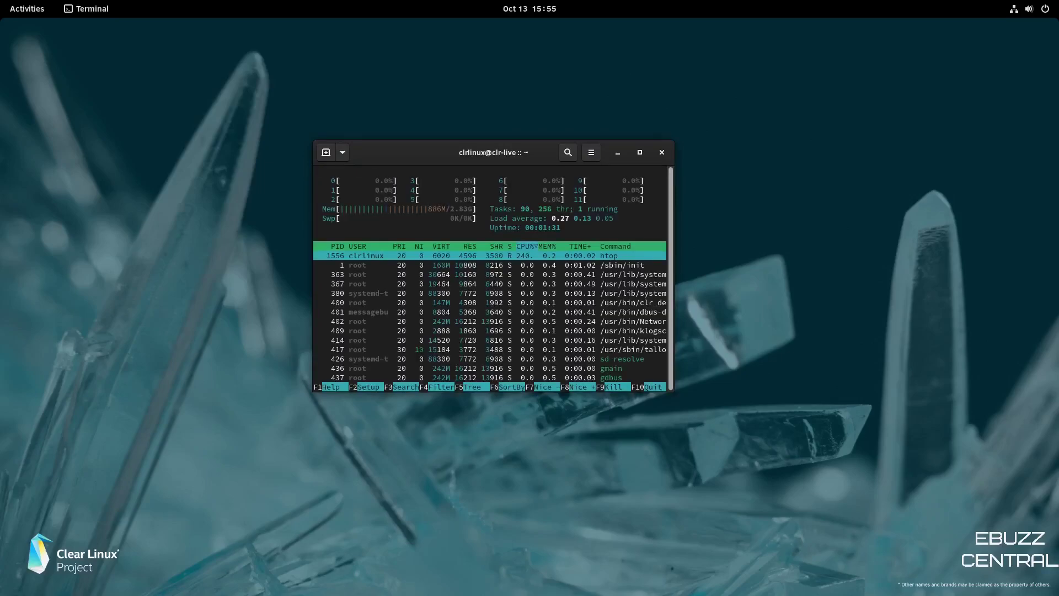
{"action": "left_click", "coordinate": [640, 152]}
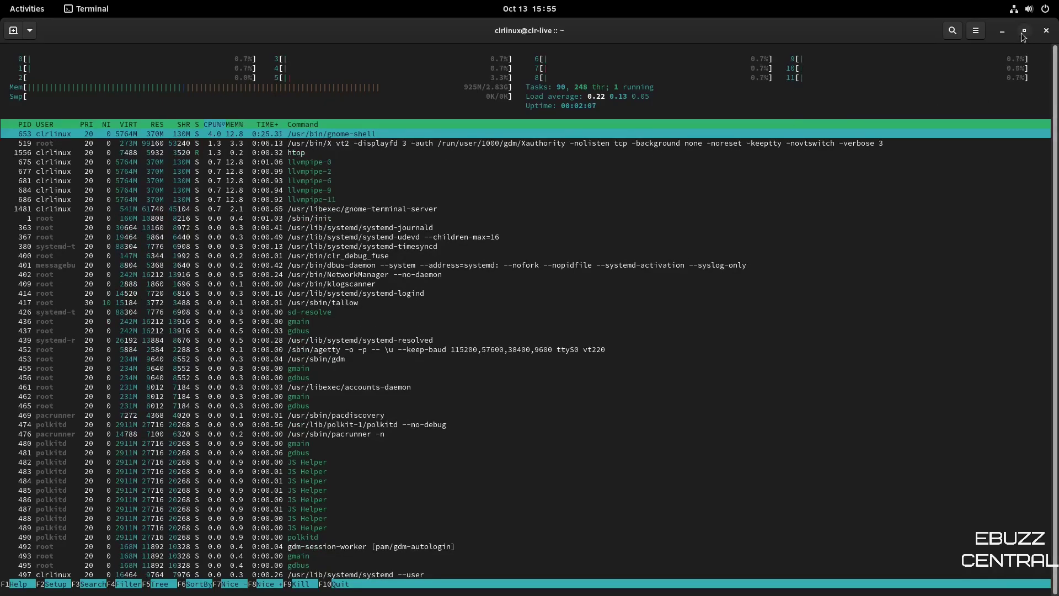
{"action": "left_click", "coordinate": [1024, 31]}
{"action": "left_click", "coordinate": [657, 152]}
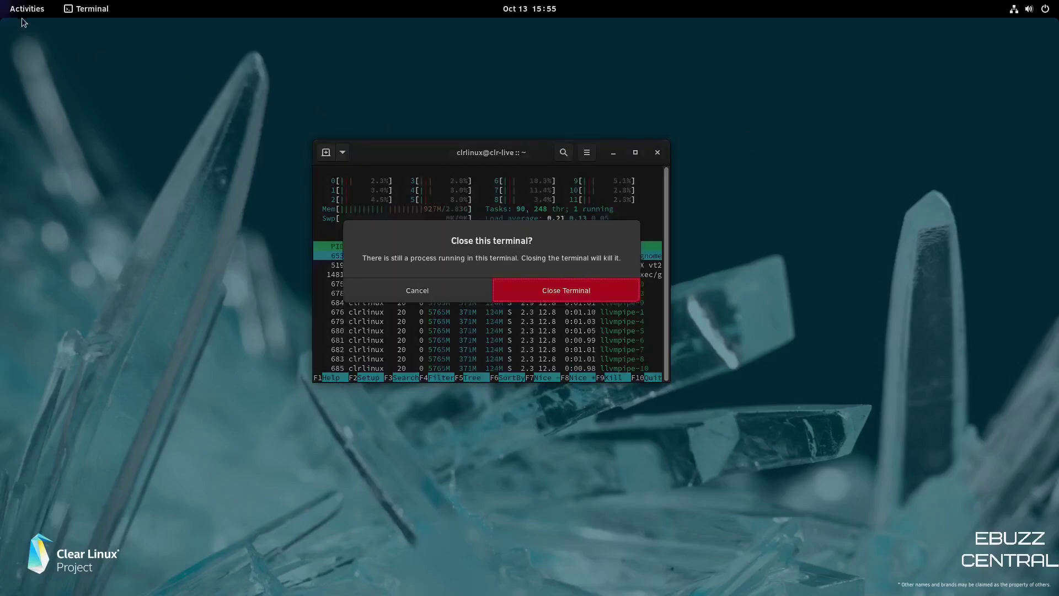
{"action": "left_click", "coordinate": [543, 291]}
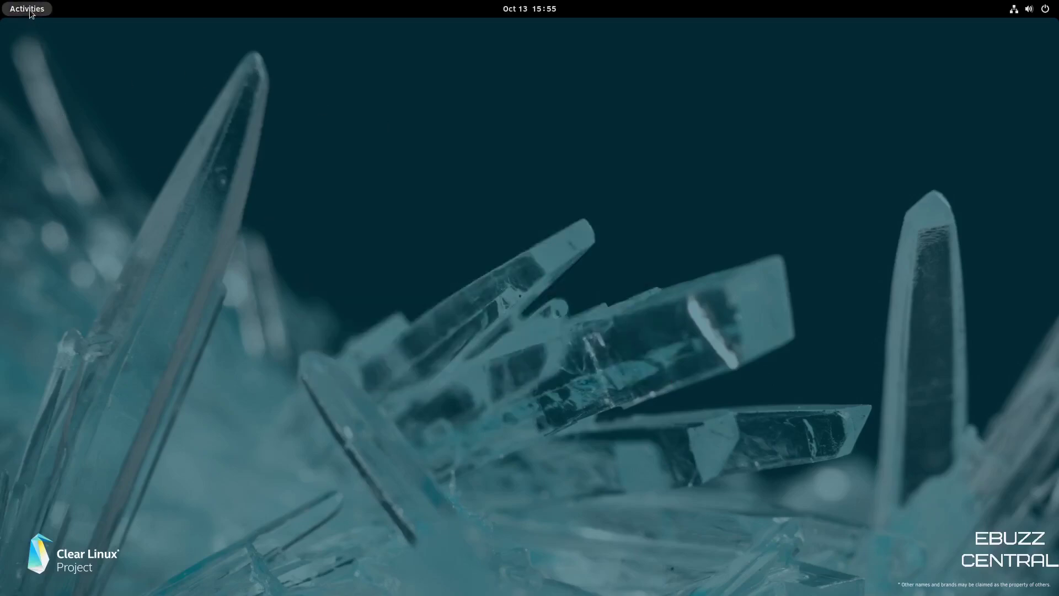
Launch Files from the Activities overview and move its window right and down
{"action": "left_click", "coordinate": [28, 9]}
{"action": "left_click", "coordinate": [389, 551]}
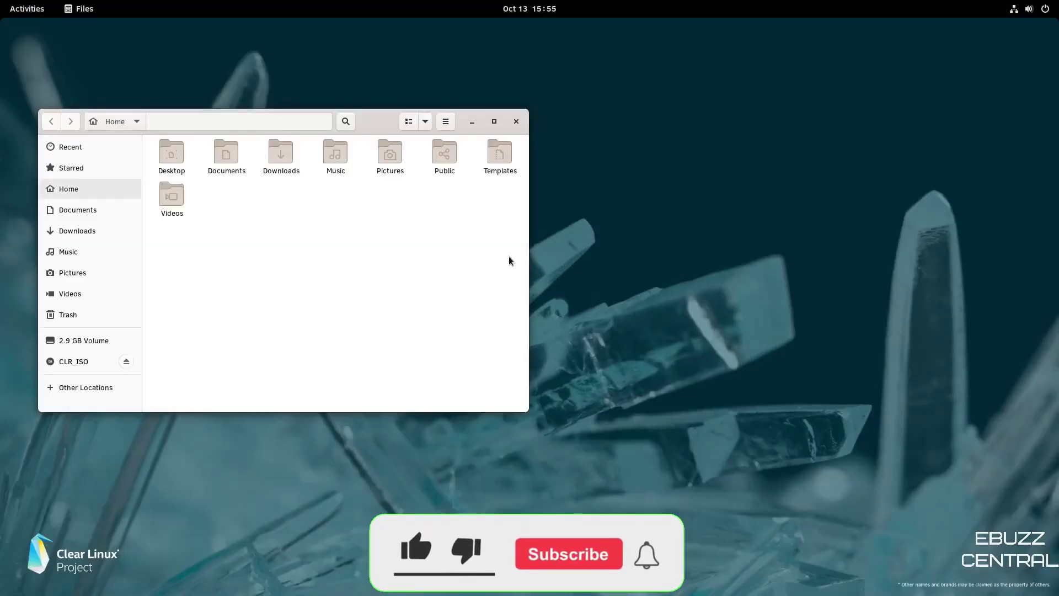
{"action": "left_click_drag", "start_coordinate": [369, 123], "coordinate": [463, 149]}
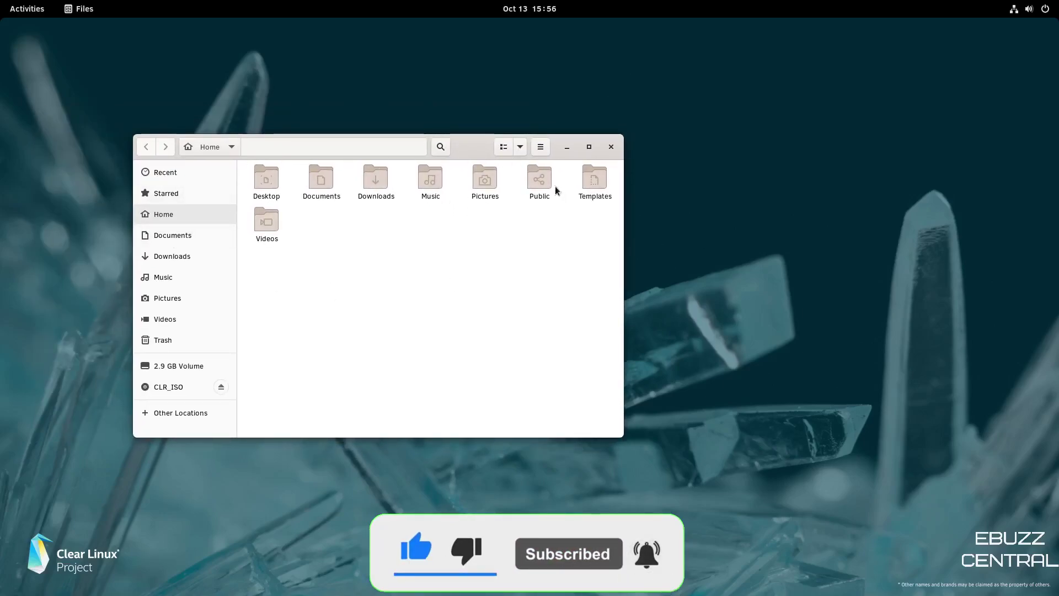
Enlarge the Home folder icons to 100% zoom, then close Files
{"action": "left_click", "coordinate": [519, 147]}
{"action": "left_click", "coordinate": [552, 182]}
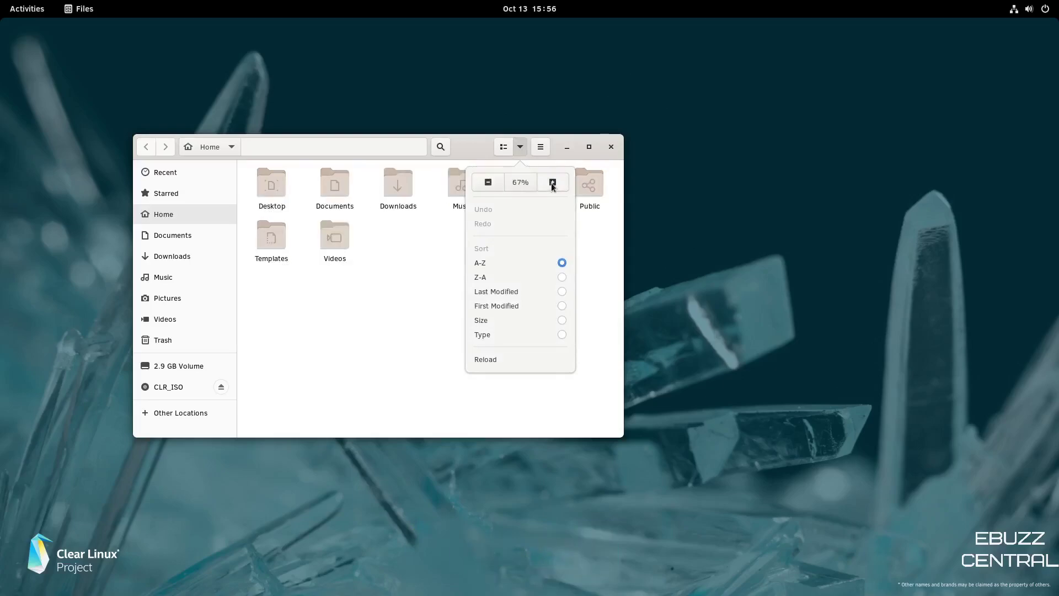
{"action": "left_click", "coordinate": [553, 183]}
{"action": "left_click", "coordinate": [520, 149]}
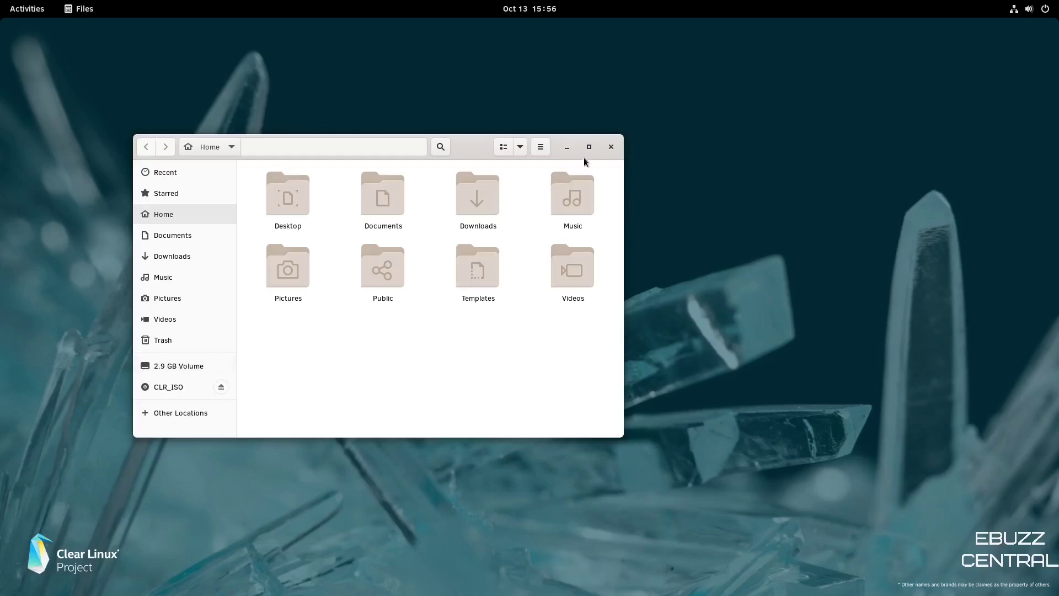
{"action": "left_click", "coordinate": [611, 146]}
Open the Accessories folder in the app grid and launch Tweaks
{"action": "left_click", "coordinate": [28, 8]}
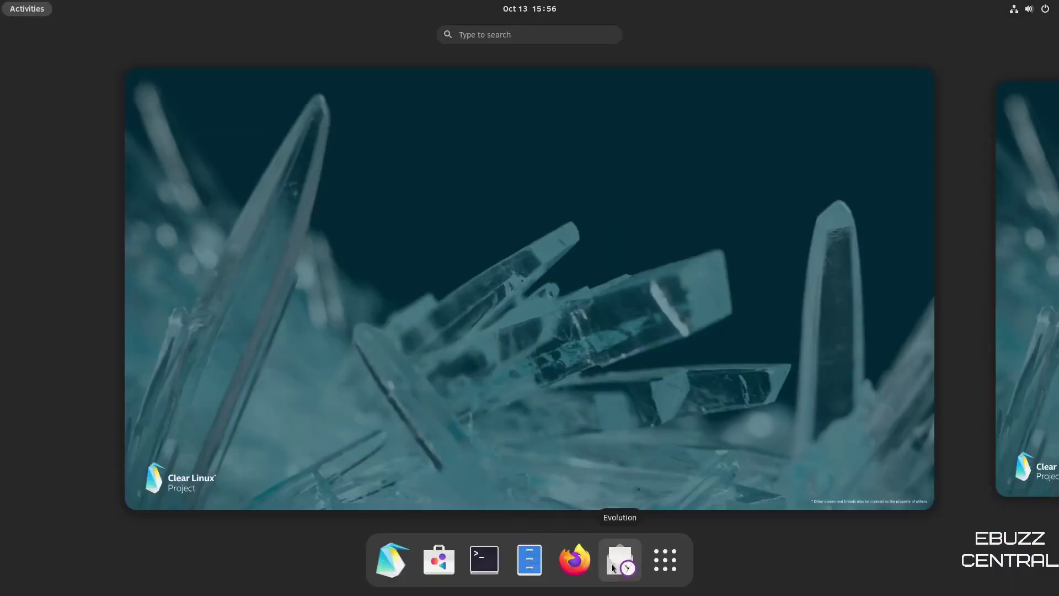
{"action": "left_click", "coordinate": [665, 560]}
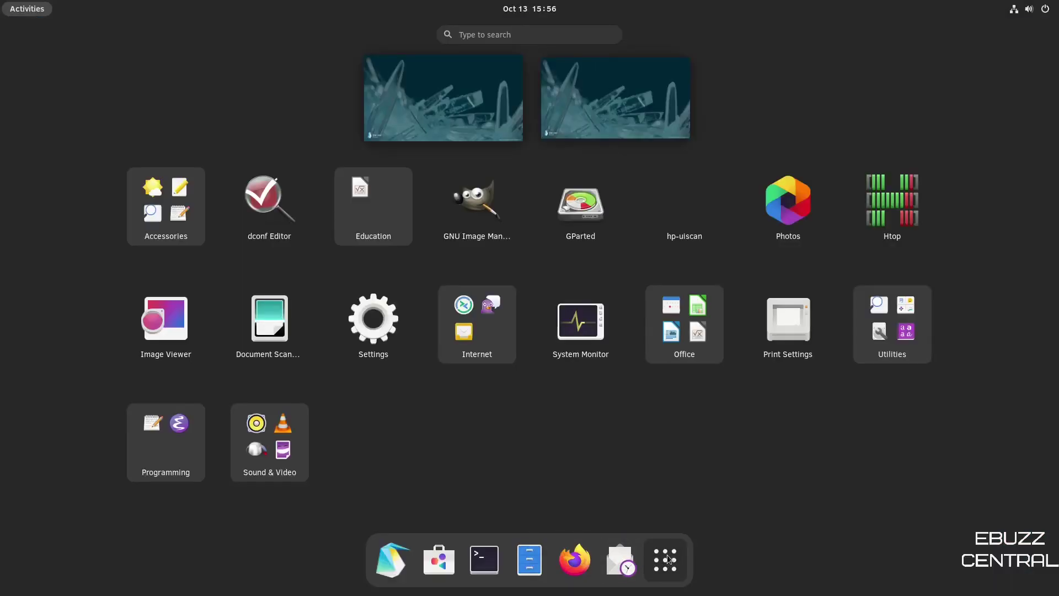
{"action": "left_click", "coordinate": [163, 197]}
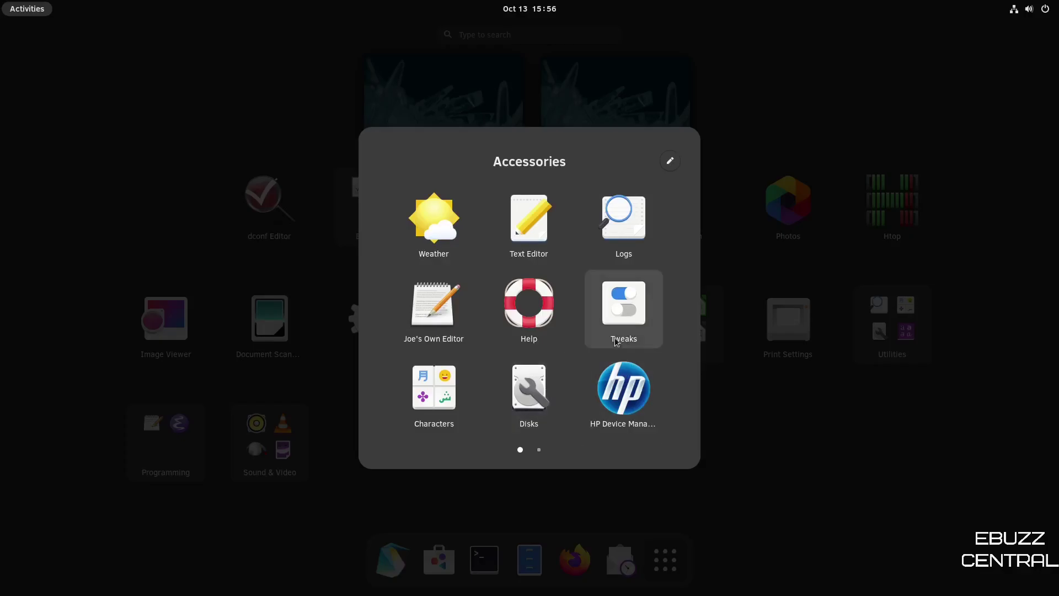
{"action": "left_click", "coordinate": [616, 304]}
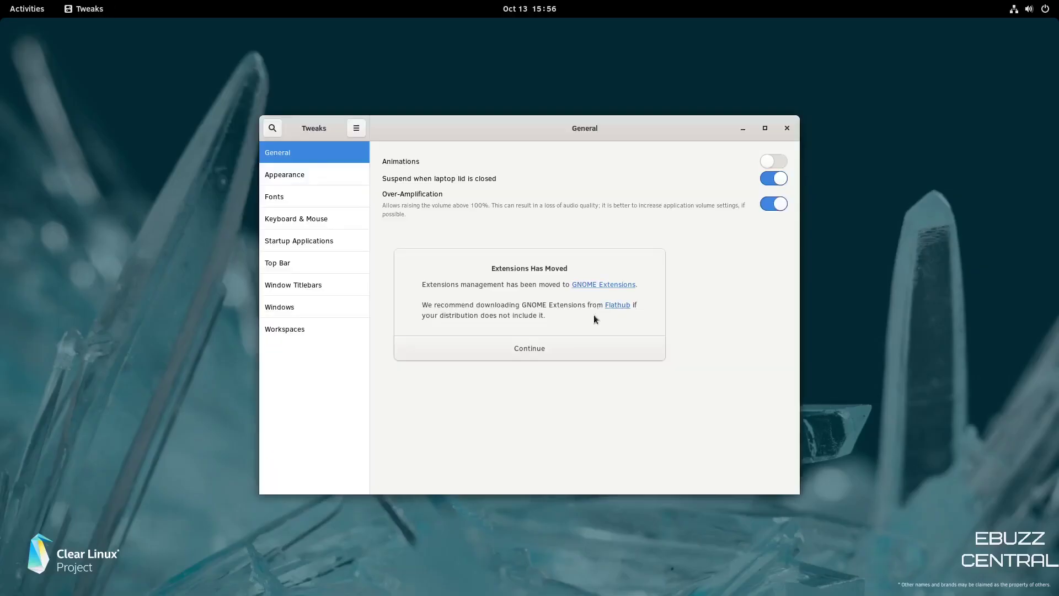
Dismiss the extensions notice and browse Appearance, Fonts, Keyboard & Mouse, Startup Applications, Top Bar, Window Titlebars
{"action": "left_click", "coordinate": [548, 350]}
{"action": "left_click", "coordinate": [319, 178]}
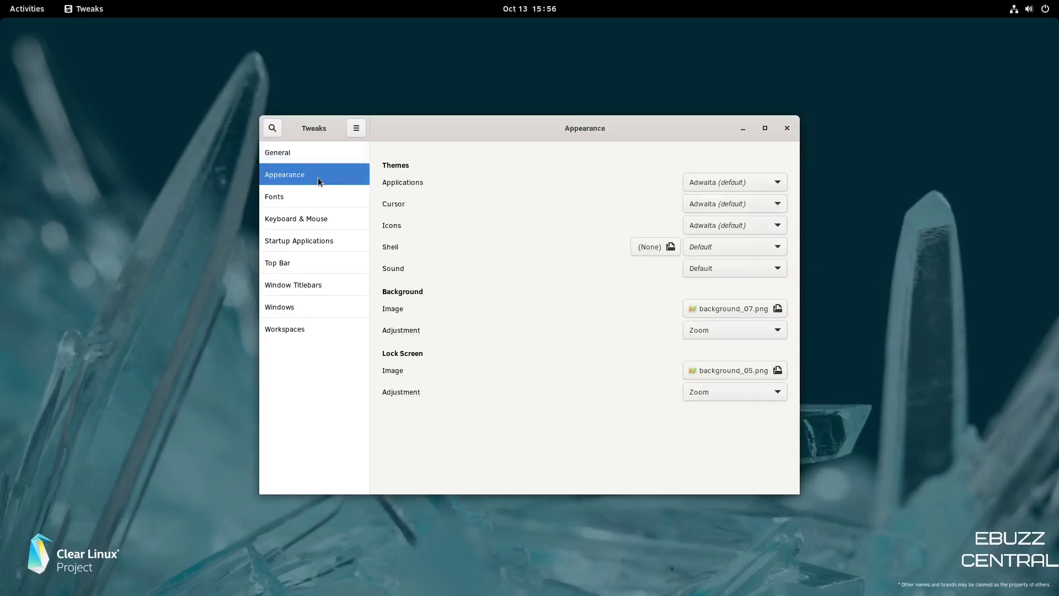
{"action": "left_click", "coordinate": [297, 196]}
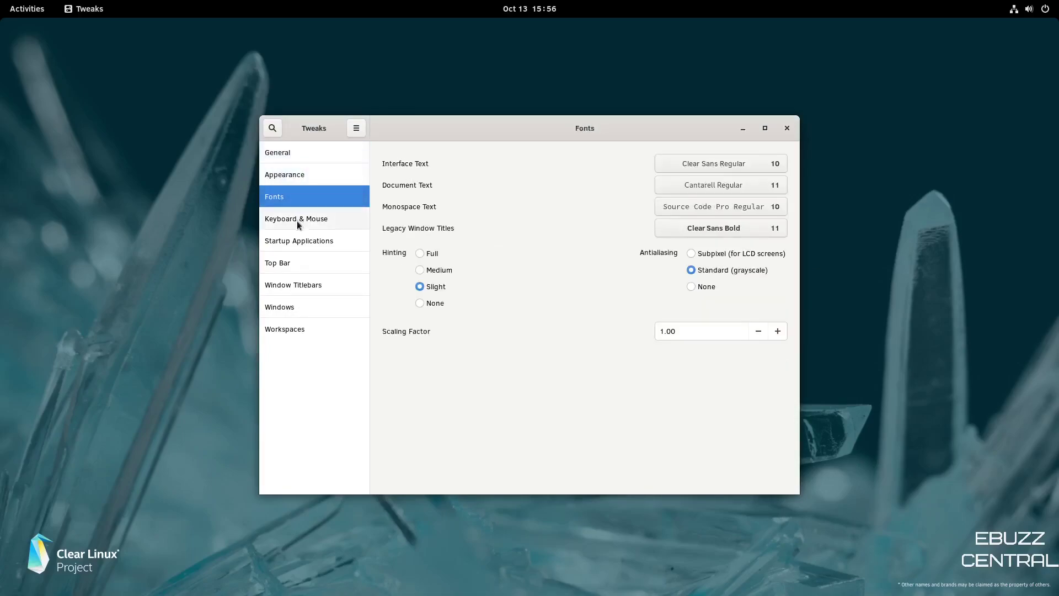
{"action": "left_click", "coordinate": [298, 221]}
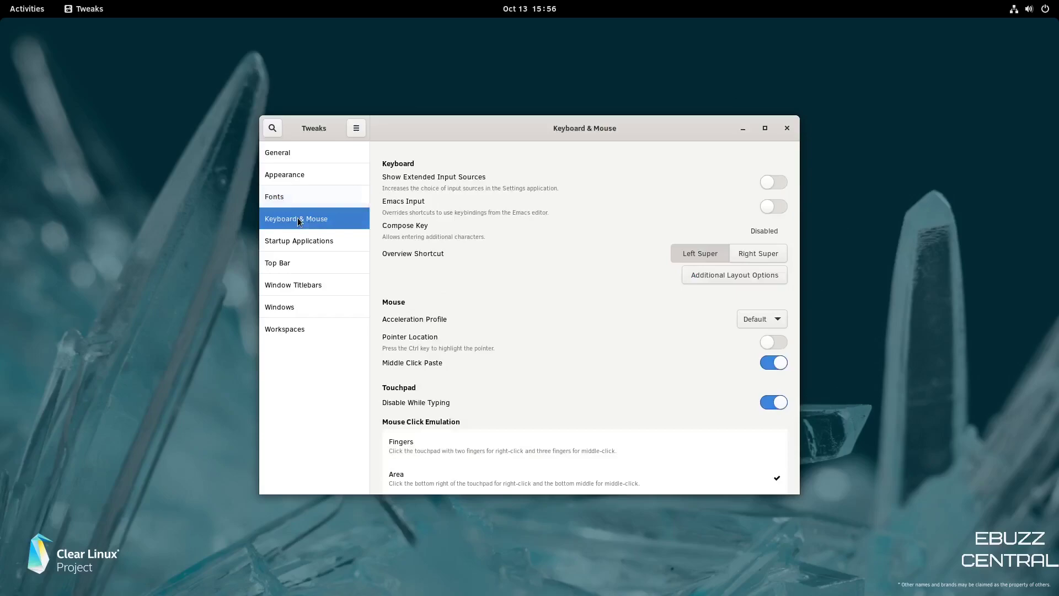
{"action": "left_click", "coordinate": [300, 242]}
{"action": "left_click", "coordinate": [299, 263]}
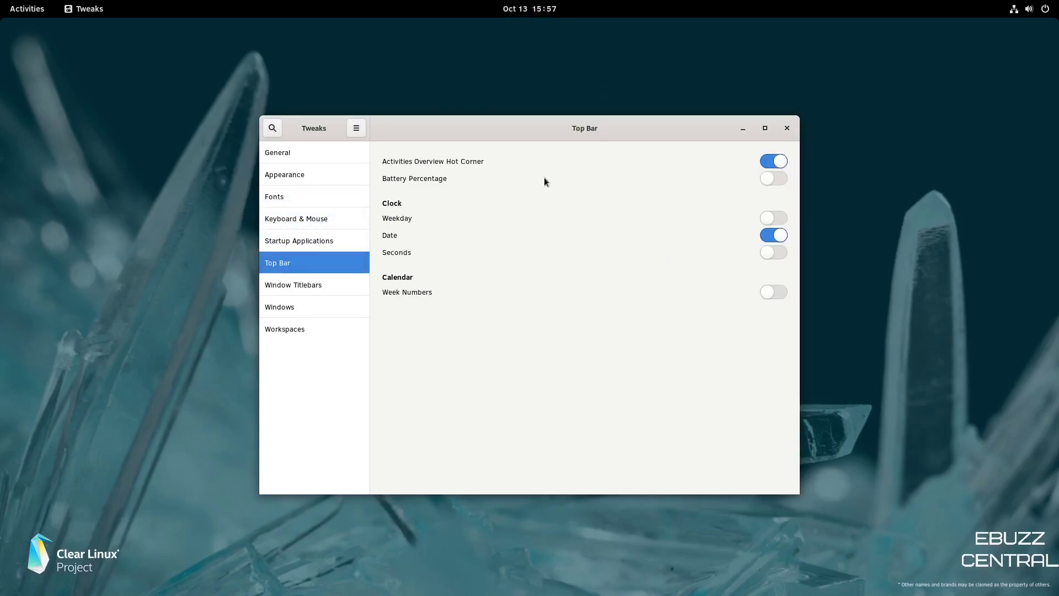
{"action": "left_click", "coordinate": [291, 288]}
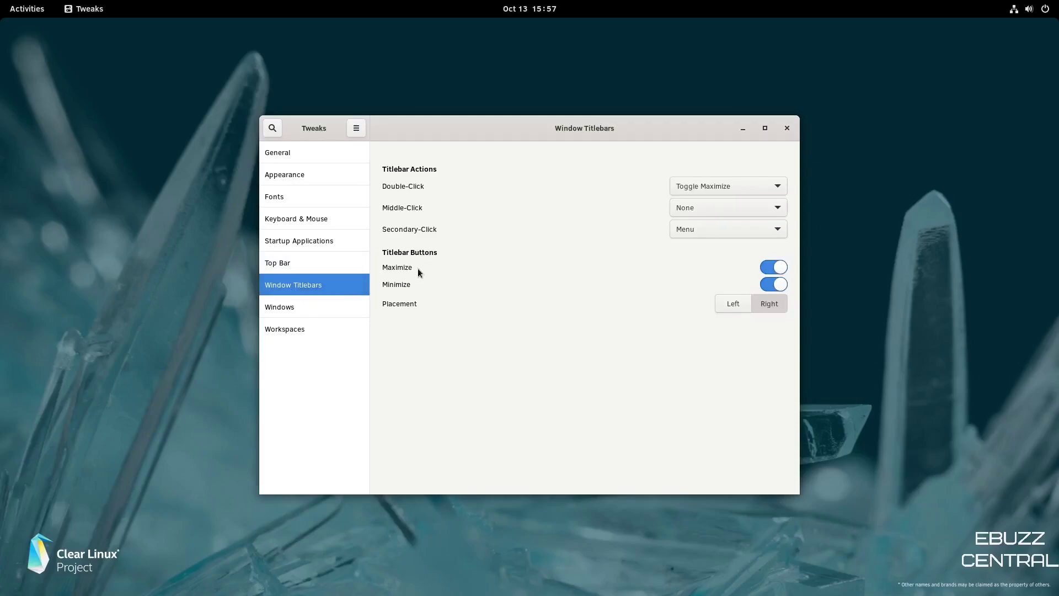
Toggle Maximize/Minimize off and on, try Left then Right placement, and view Windows and Workspaces
{"action": "double_click", "coordinate": [673, 132]}
{"action": "double_click", "coordinate": [671, 34]}
{"action": "left_click", "coordinate": [774, 267]}
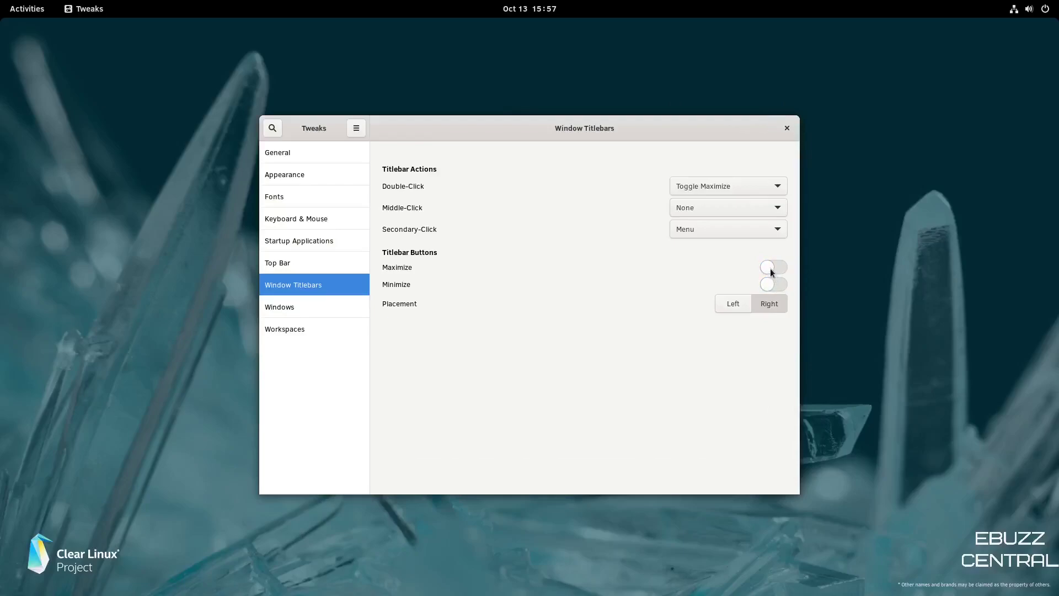
{"action": "left_click", "coordinate": [771, 269]}
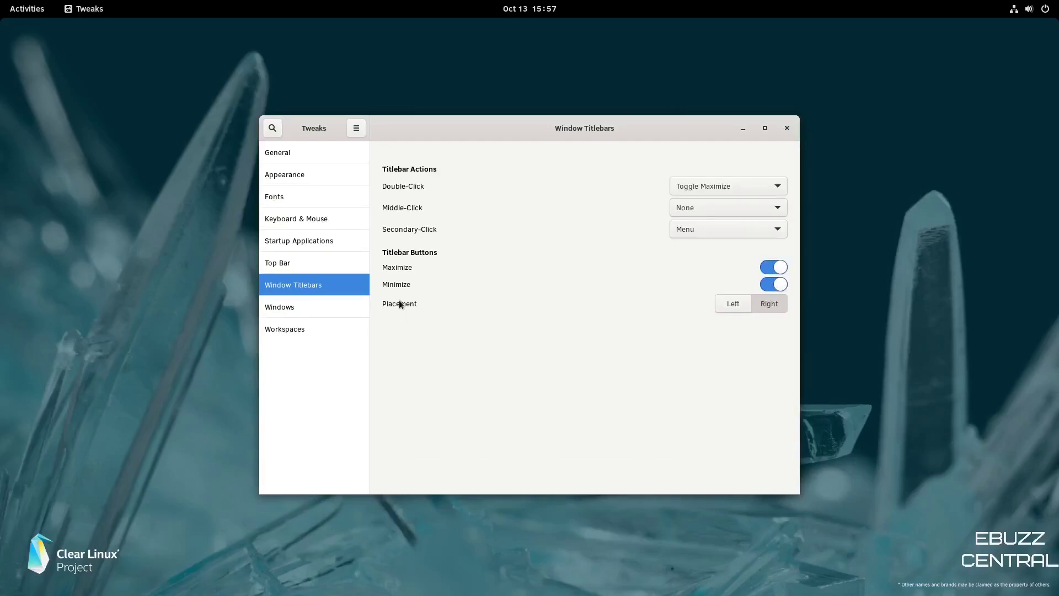
{"action": "left_click", "coordinate": [736, 304]}
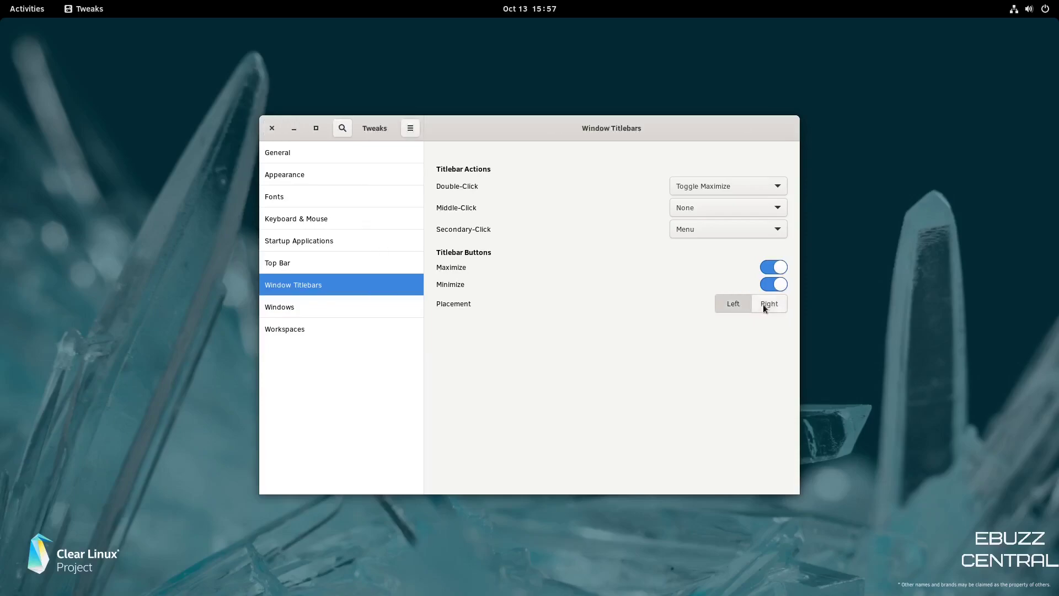
{"action": "left_click", "coordinate": [763, 303]}
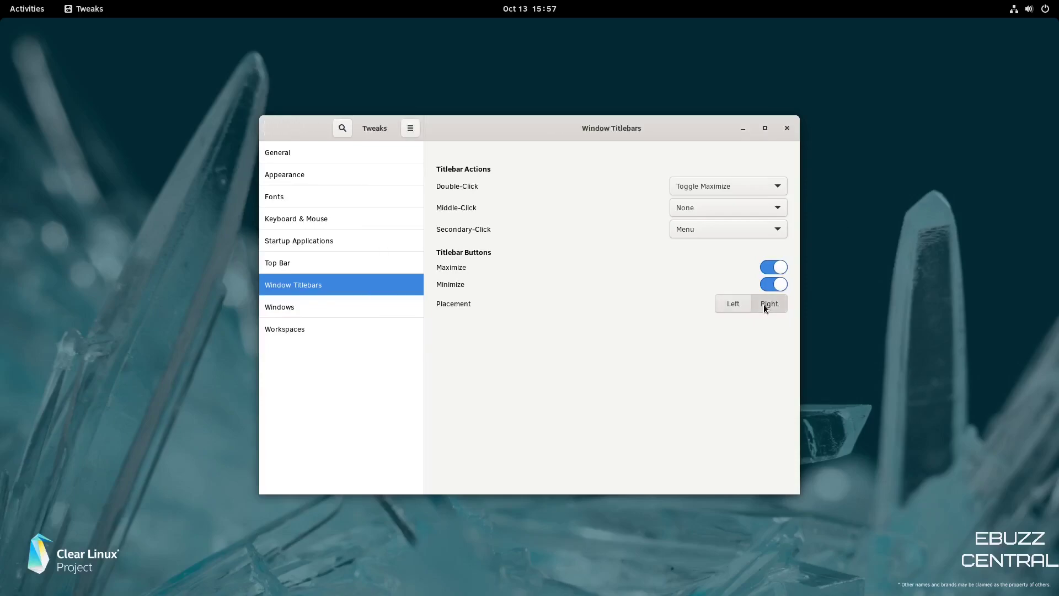
{"action": "left_click", "coordinate": [301, 309]}
{"action": "left_click", "coordinate": [302, 330]}
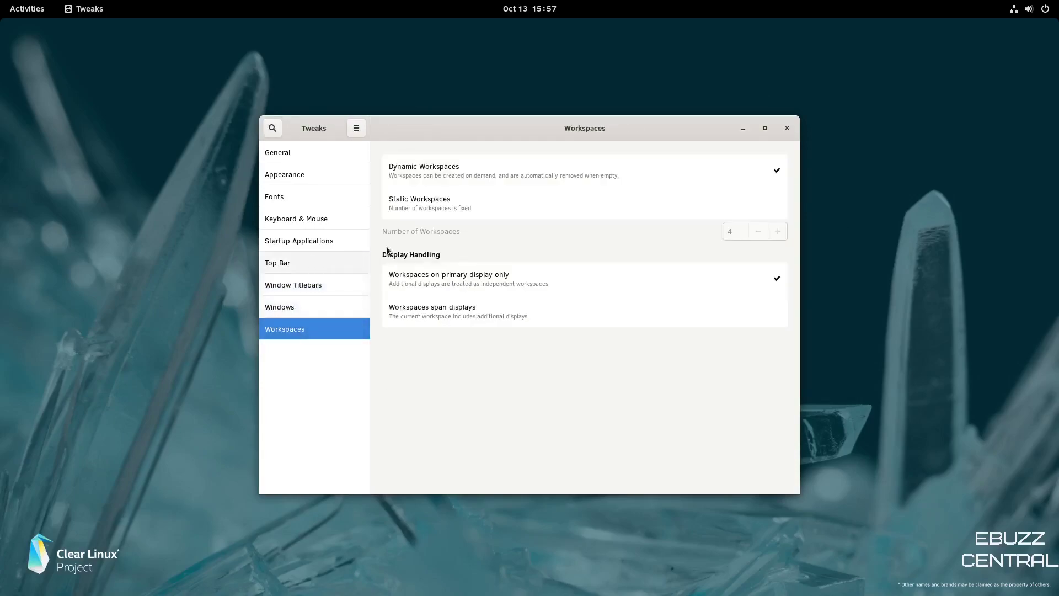
Close Tweaks and show all installed applications from the overview
{"action": "left_click", "coordinate": [787, 128]}
{"action": "key", "text": "super"}
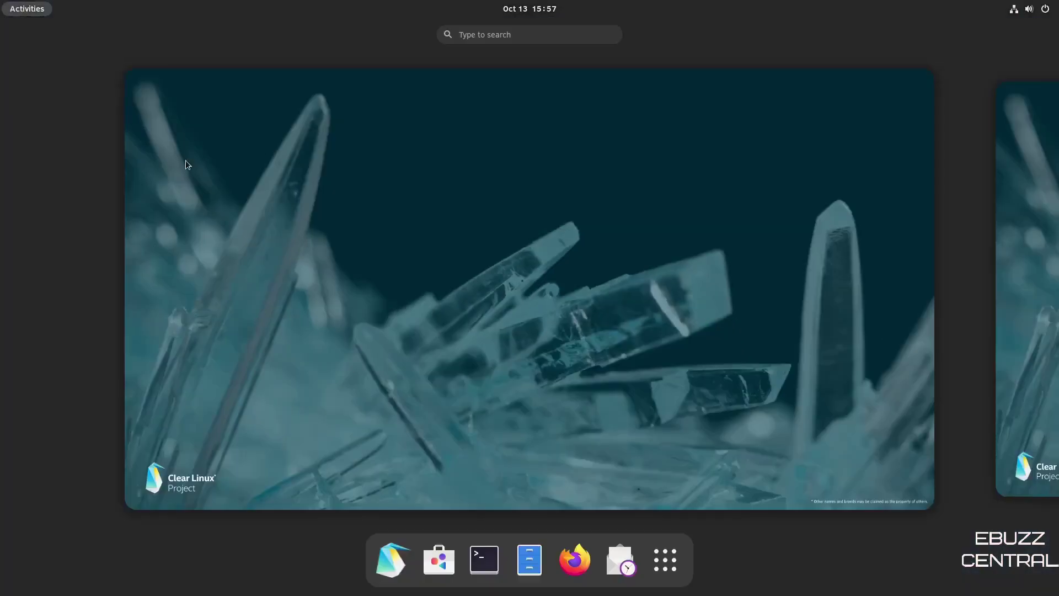
{"action": "left_click", "coordinate": [666, 560]}
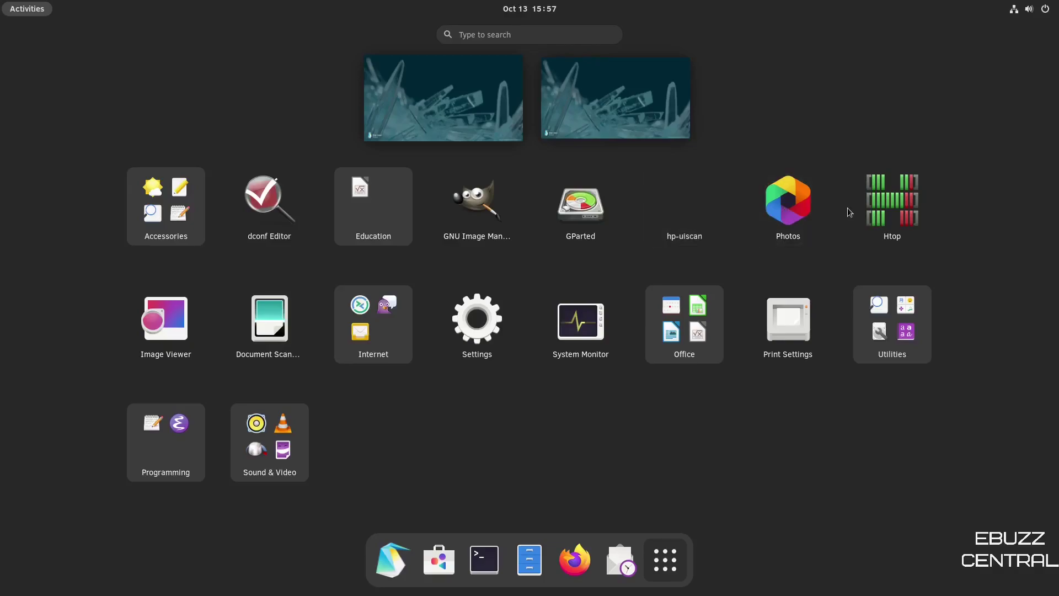
Look inside the Utilities and Office folders, then launch System Monitor
{"action": "left_click", "coordinate": [888, 332]}
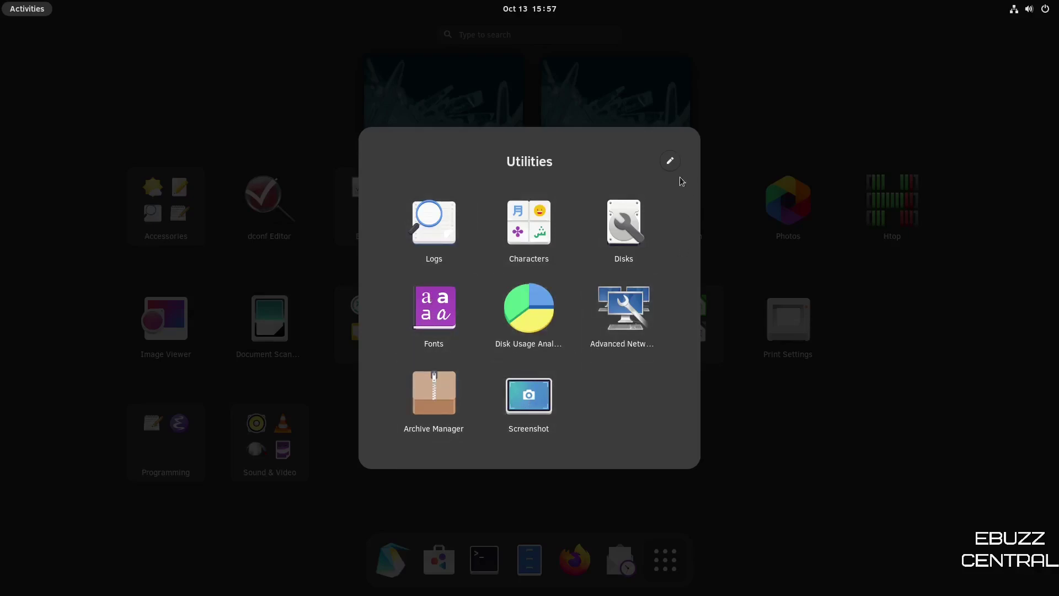
{"action": "left_click", "coordinate": [772, 333]}
{"action": "left_click", "coordinate": [683, 334]}
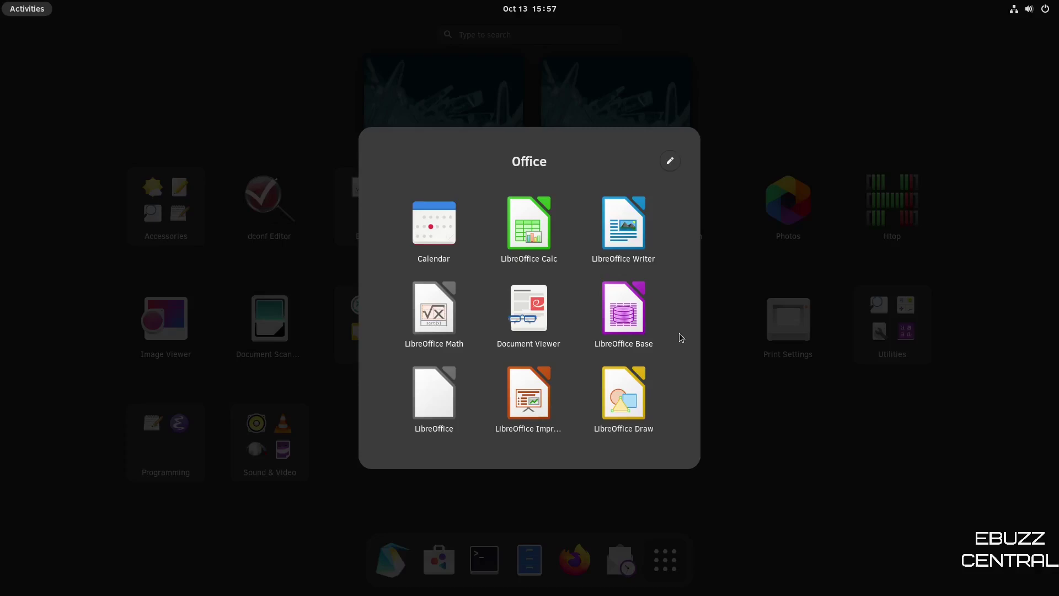
{"action": "left_click", "coordinate": [745, 413]}
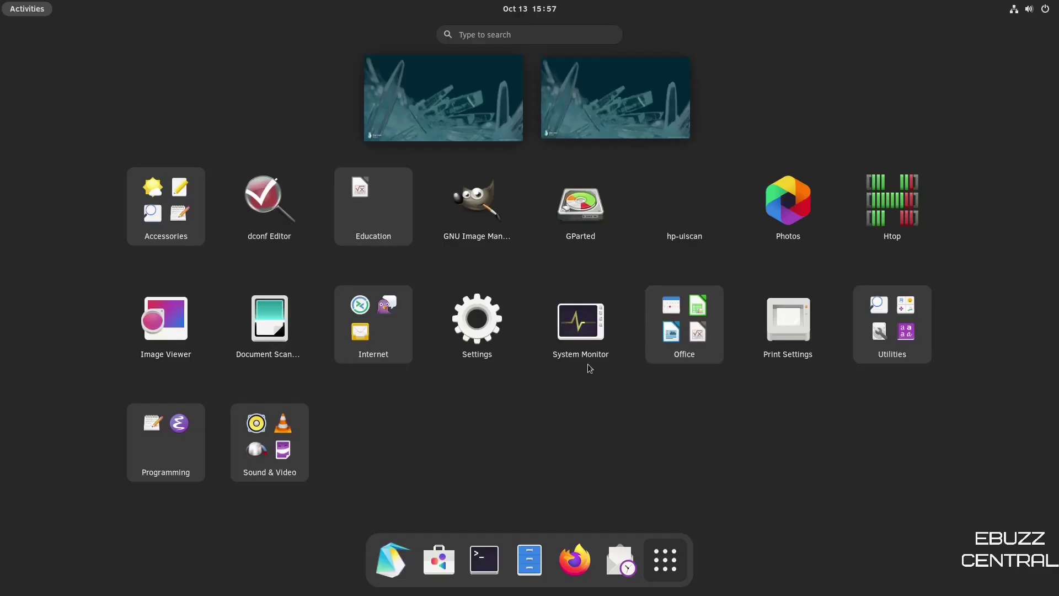
{"action": "left_click", "coordinate": [581, 331]}
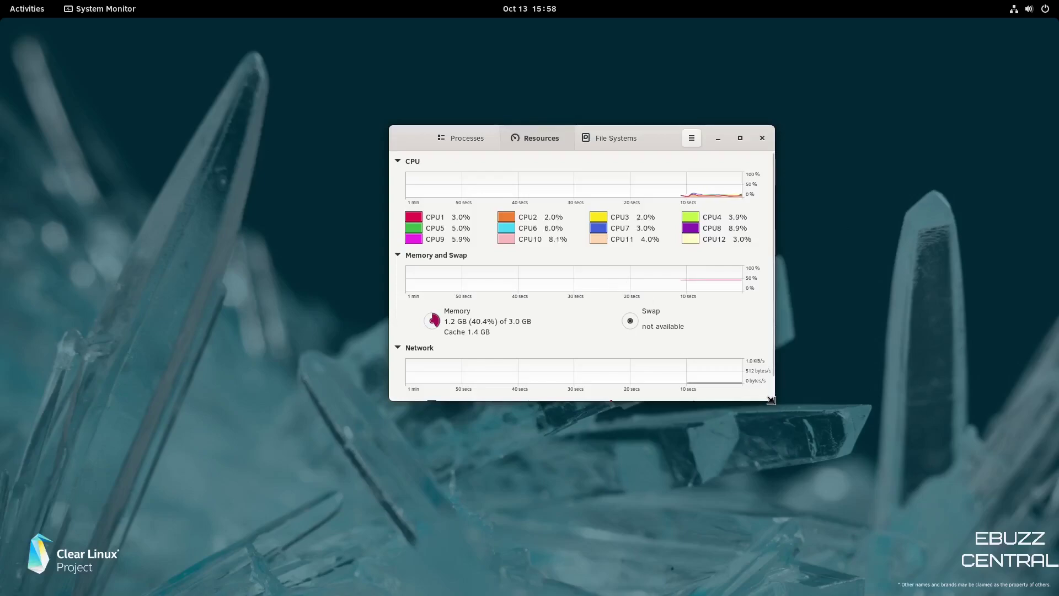
Resize and move System Monitor, check the File Systems tab, then close it
{"action": "left_click_drag", "start_coordinate": [780, 403], "coordinate": [825, 482]}
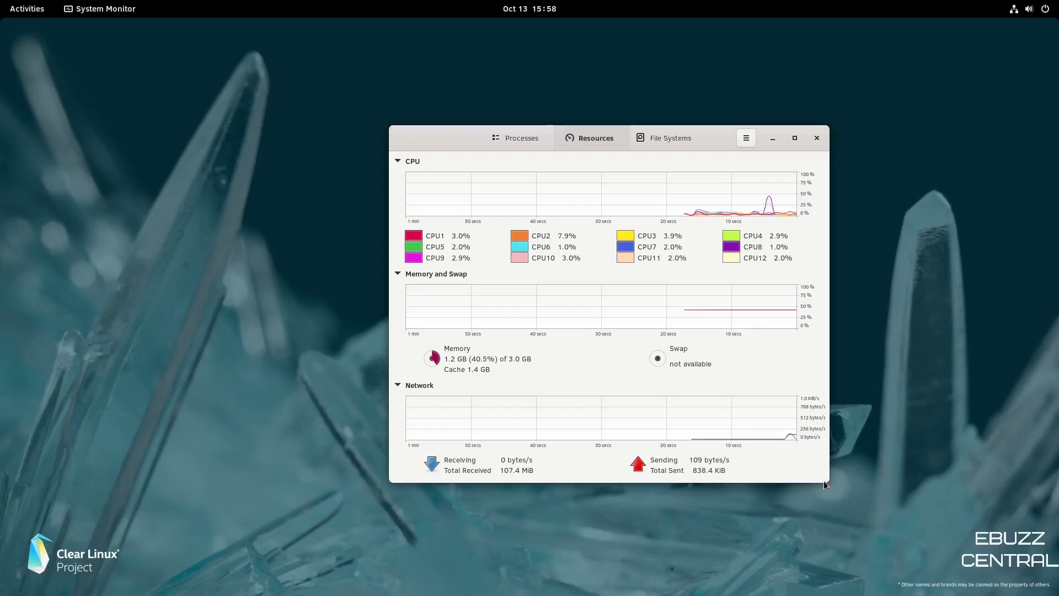
{"action": "left_click_drag", "start_coordinate": [426, 143], "coordinate": [360, 89]}
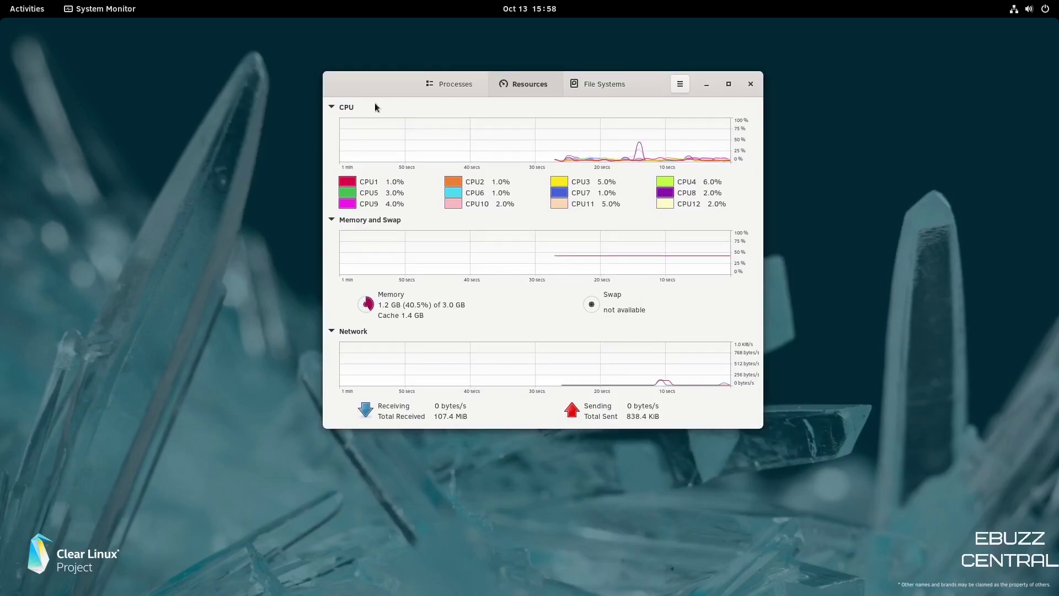
{"action": "left_click", "coordinate": [604, 86]}
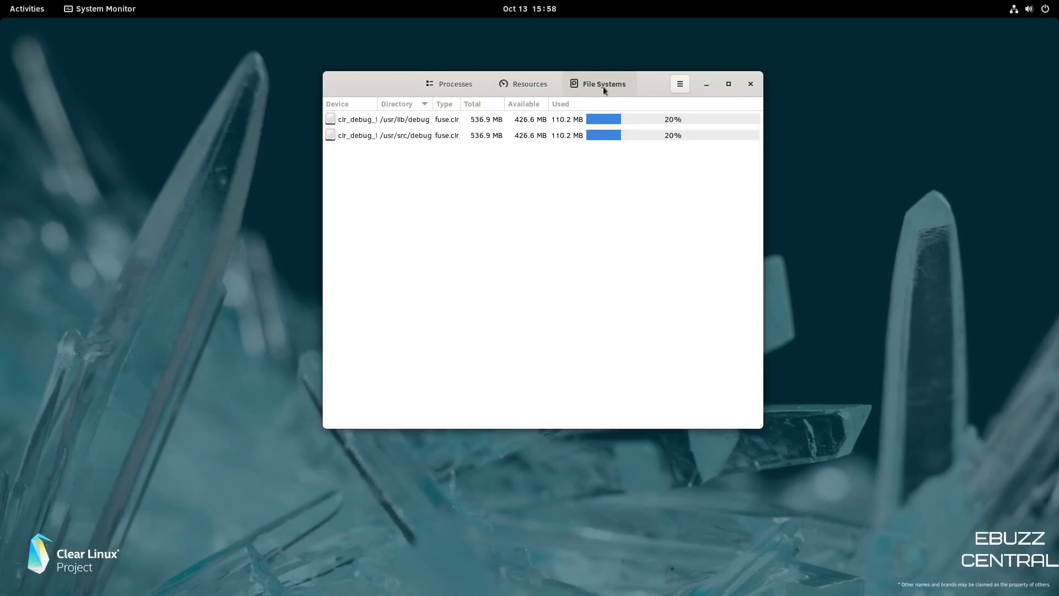
{"action": "left_click", "coordinate": [750, 83]}
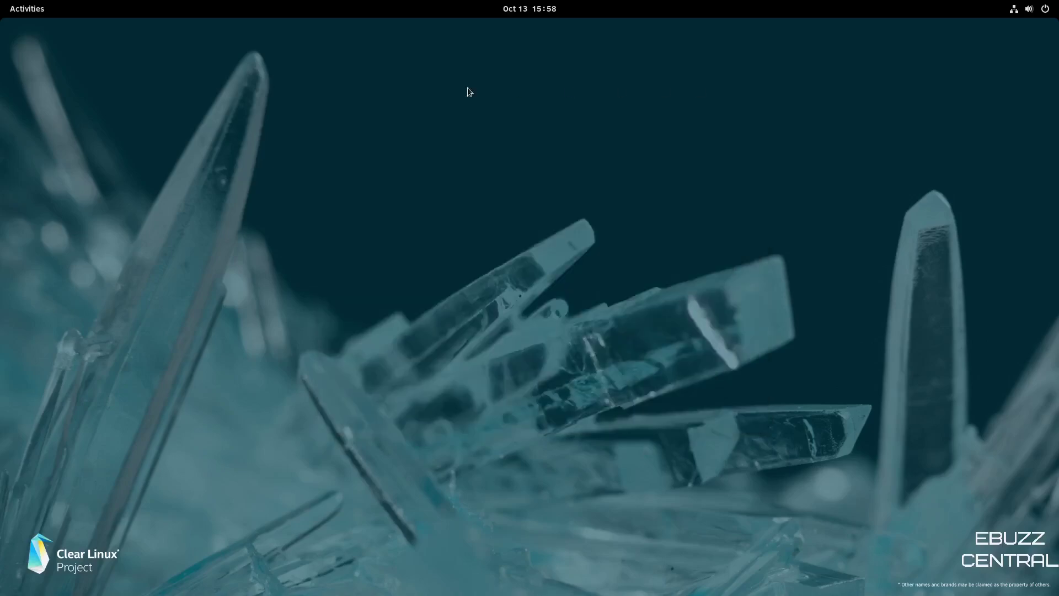
Launch Settings and look at the Network and Bluetooth pages before reaching Background
{"action": "left_click", "coordinate": [26, 9]}
{"action": "left_click", "coordinate": [477, 320]}
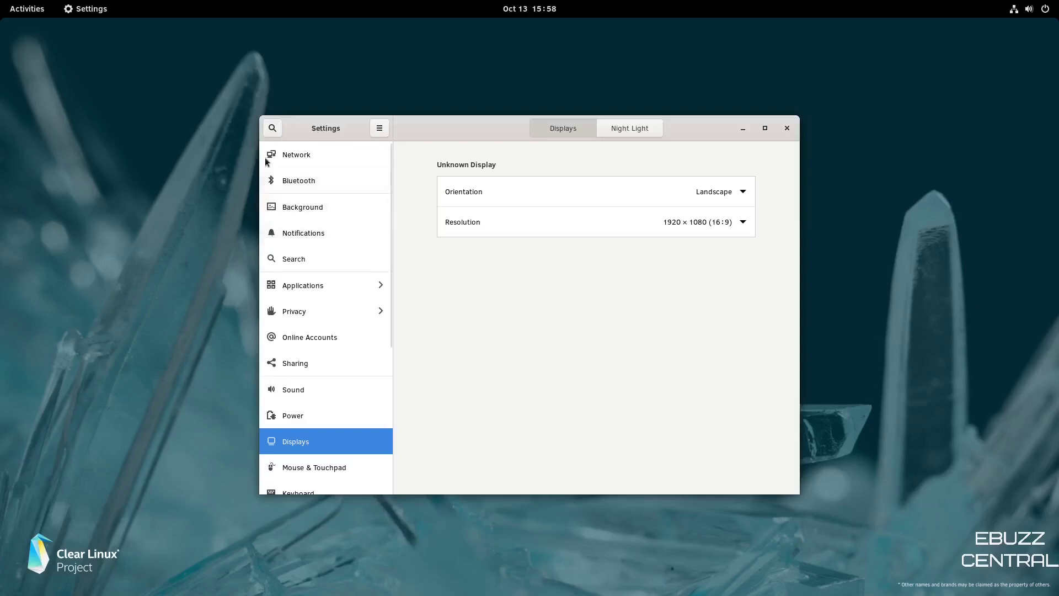
{"action": "left_click", "coordinate": [297, 155]}
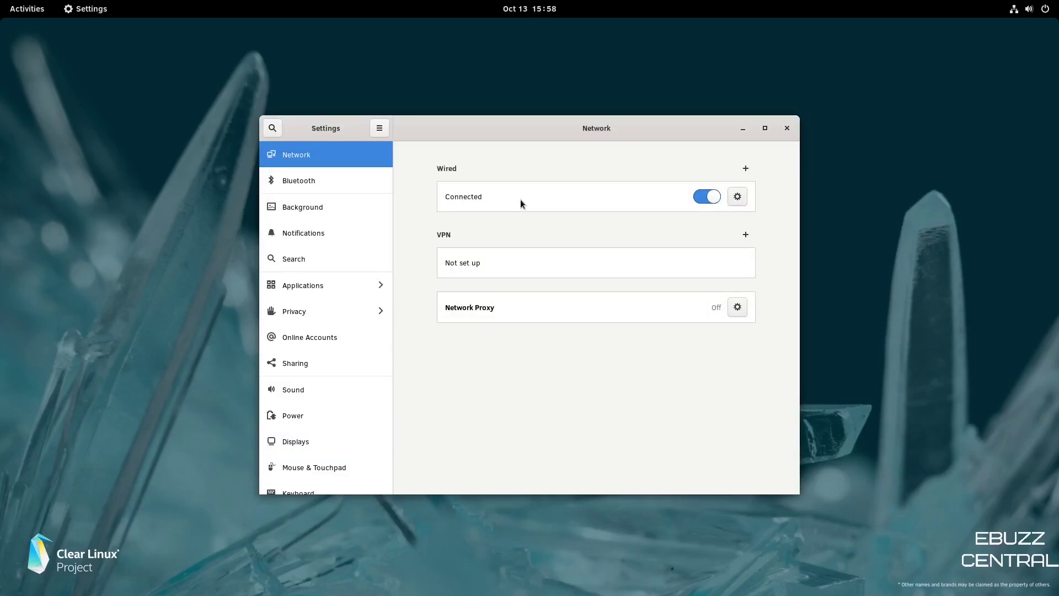
{"action": "left_click", "coordinate": [299, 181]}
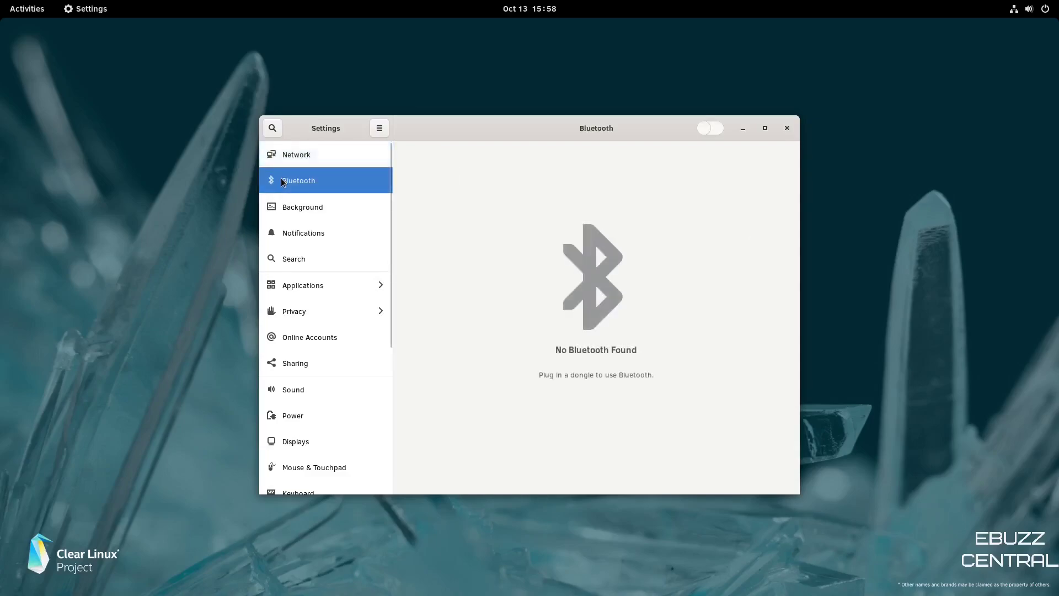
{"action": "left_click", "coordinate": [297, 210]}
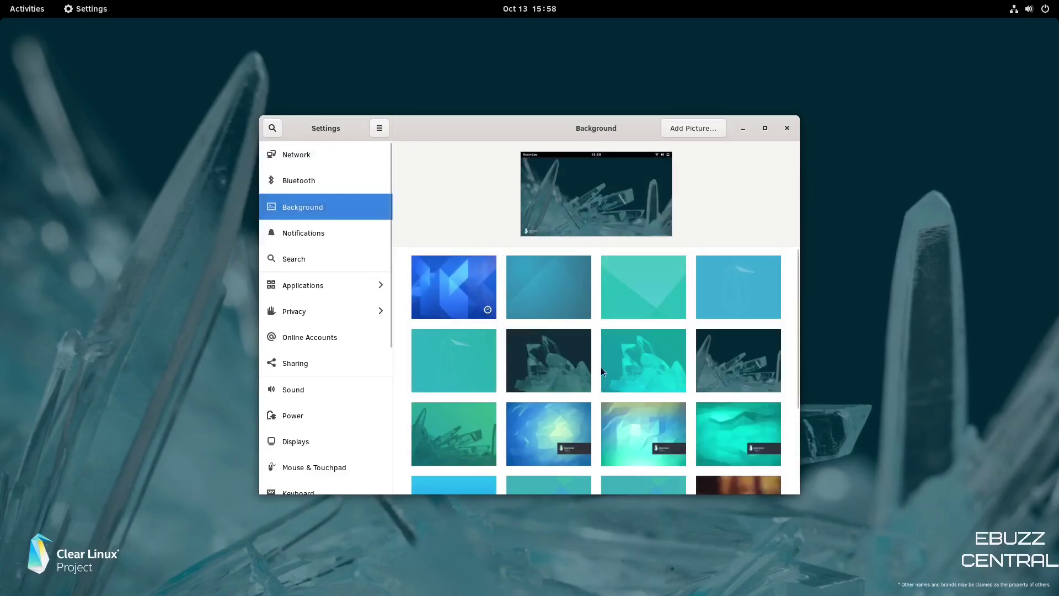
{"action": "scroll", "coordinate": [597, 367], "scroll_direction": "down", "scroll_amount": 2}
{"action": "scroll", "coordinate": [597, 366], "scroll_direction": "down", "scroll_amount": 3}
{"action": "scroll", "coordinate": [597, 367], "scroll_direction": "down", "scroll_amount": 3}
{"action": "scroll", "coordinate": [597, 365], "scroll_direction": "down", "scroll_amount": 2}
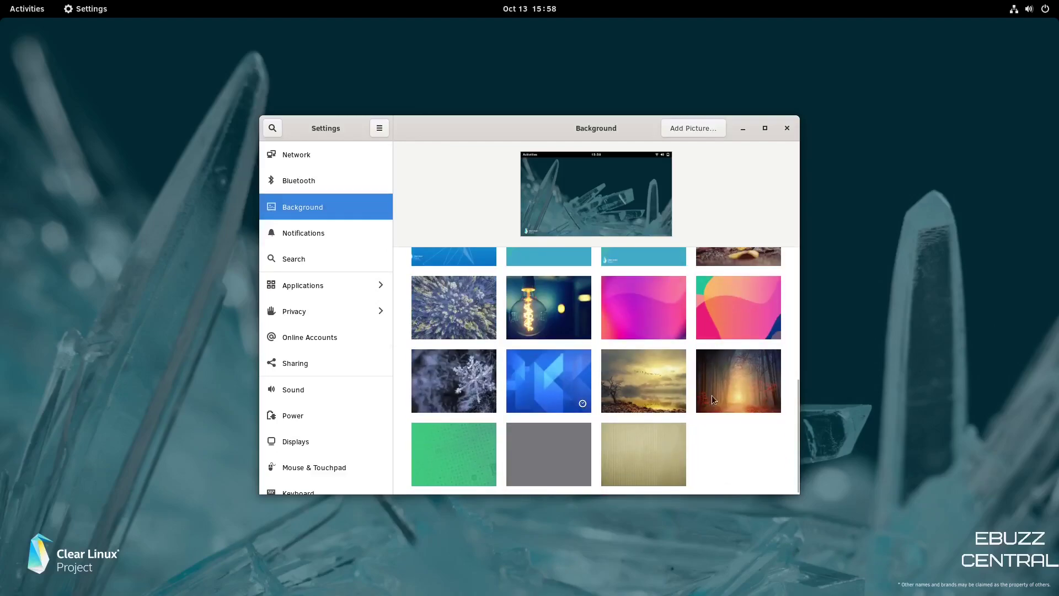
Choose the misty autumn forest wallpaper, then view the Notifications and Search pages
{"action": "left_click", "coordinate": [733, 387]}
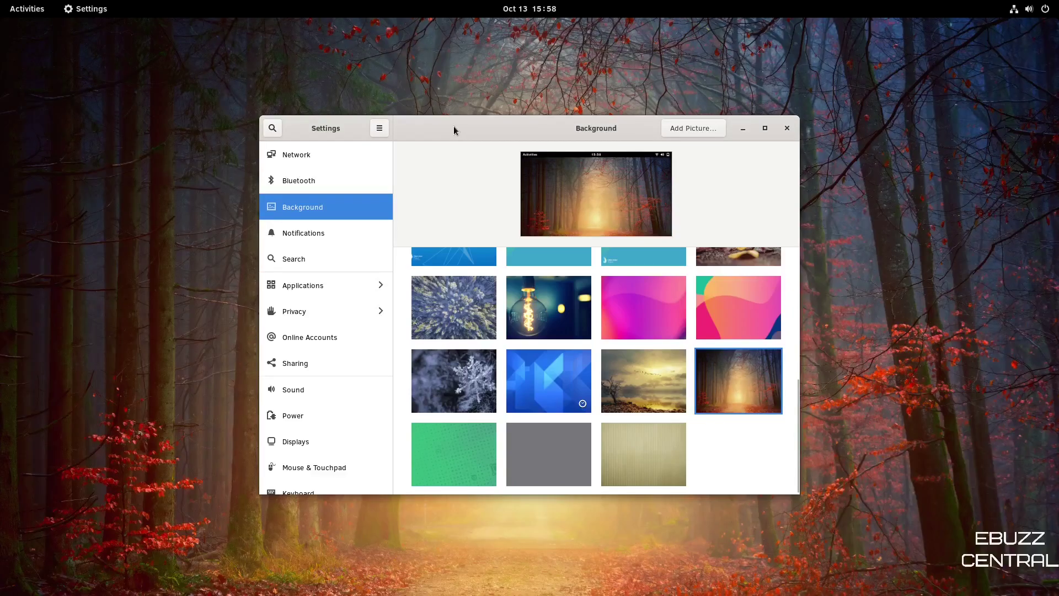
{"action": "left_click_drag", "start_coordinate": [454, 126], "coordinate": [510, 70]}
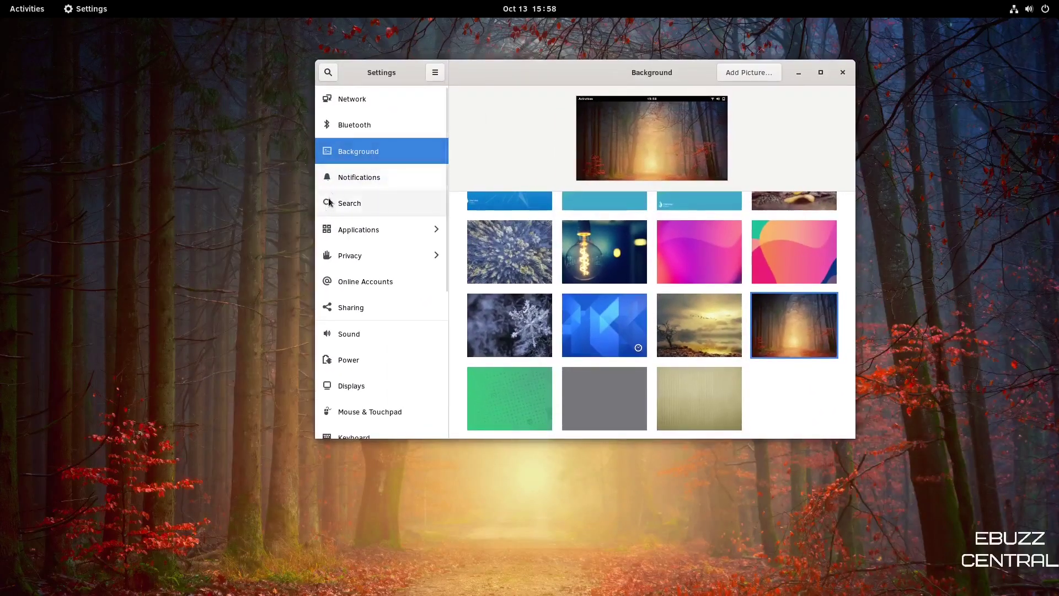
{"action": "left_click", "coordinate": [360, 175]}
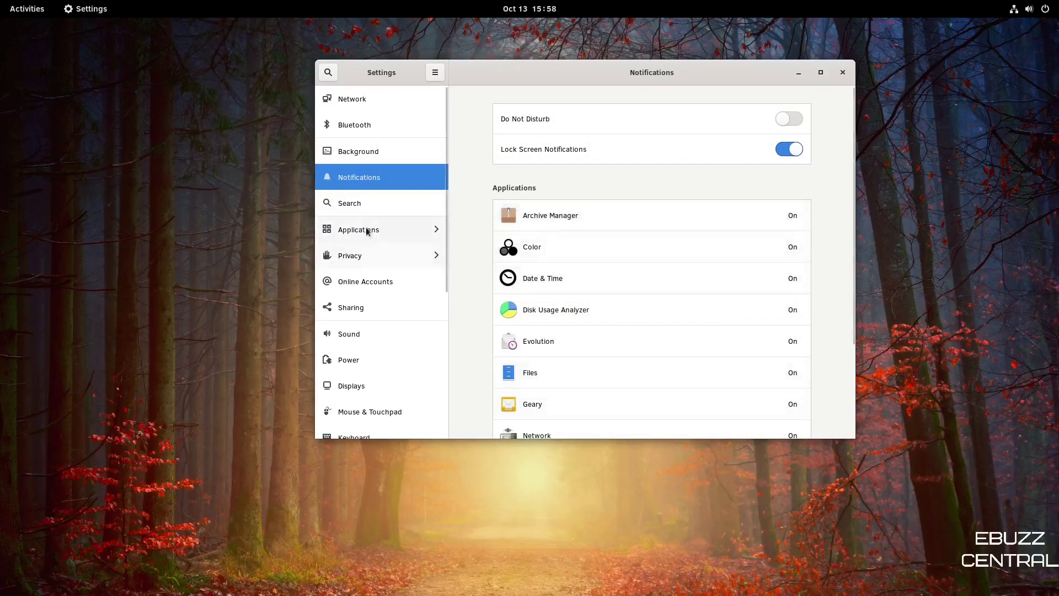
{"action": "left_click", "coordinate": [360, 205]}
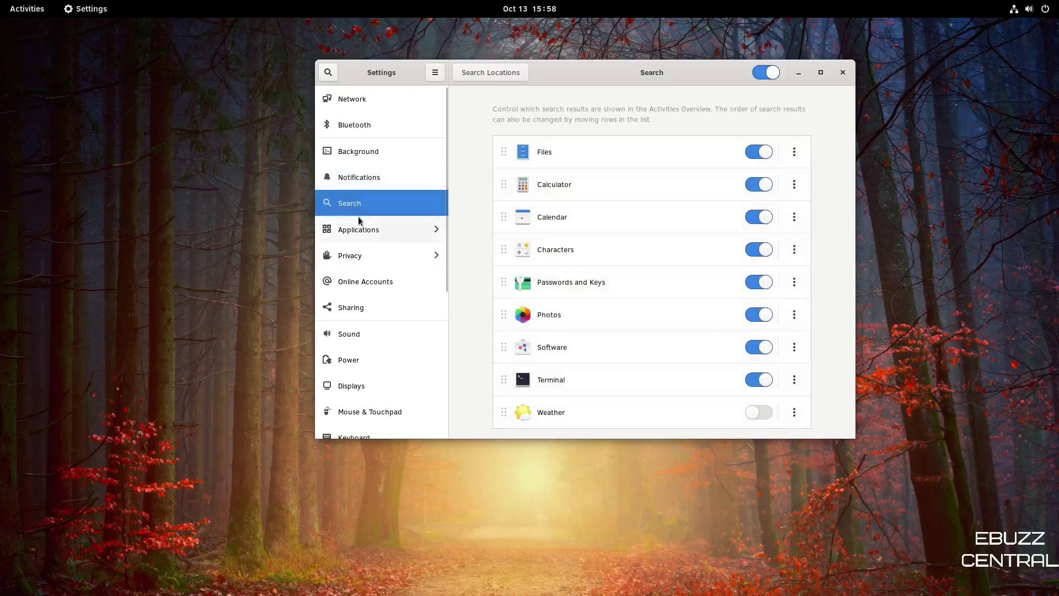
{"action": "scroll", "coordinate": [354, 338], "scroll_direction": "down", "scroll_amount": 1}
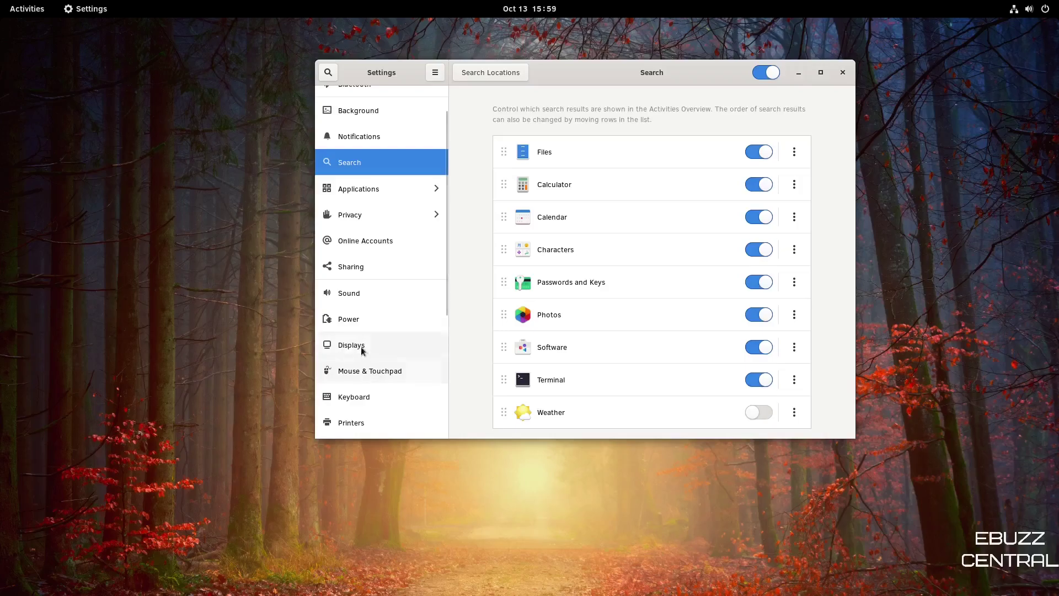
Check Displays resolutions and Mouse & Touchpad unchanged, close Settings, and reopen the overview
{"action": "left_click", "coordinate": [360, 349]}
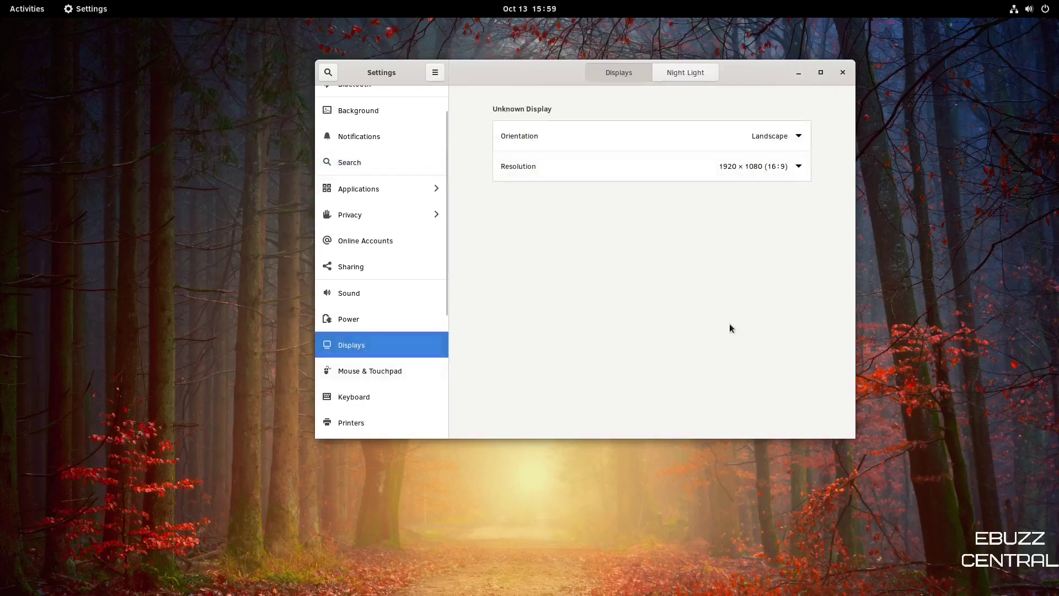
{"action": "left_click", "coordinate": [798, 168]}
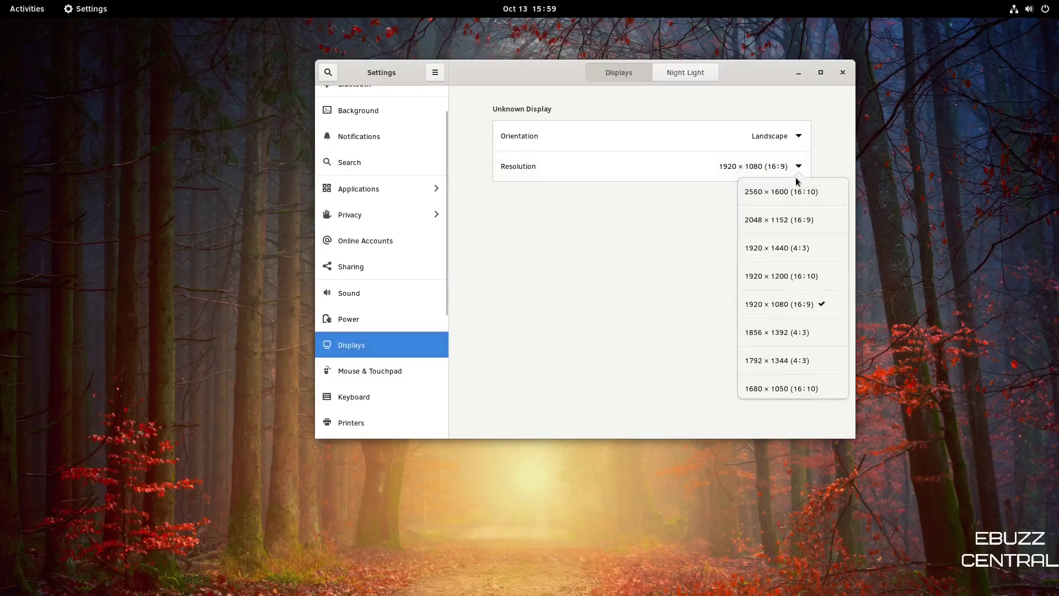
{"action": "left_click", "coordinate": [800, 169]}
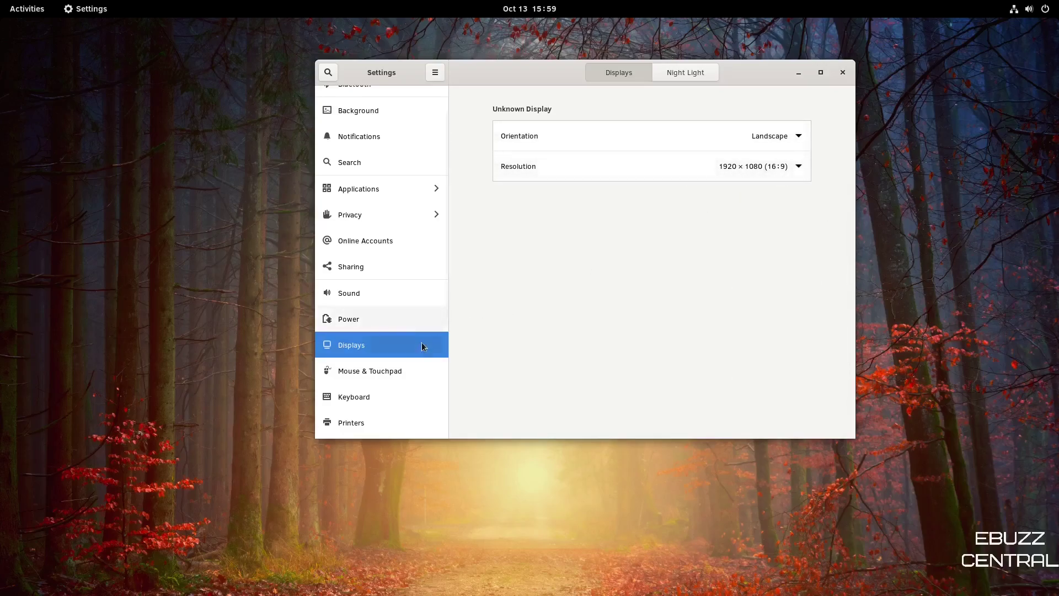
{"action": "left_click", "coordinate": [400, 375]}
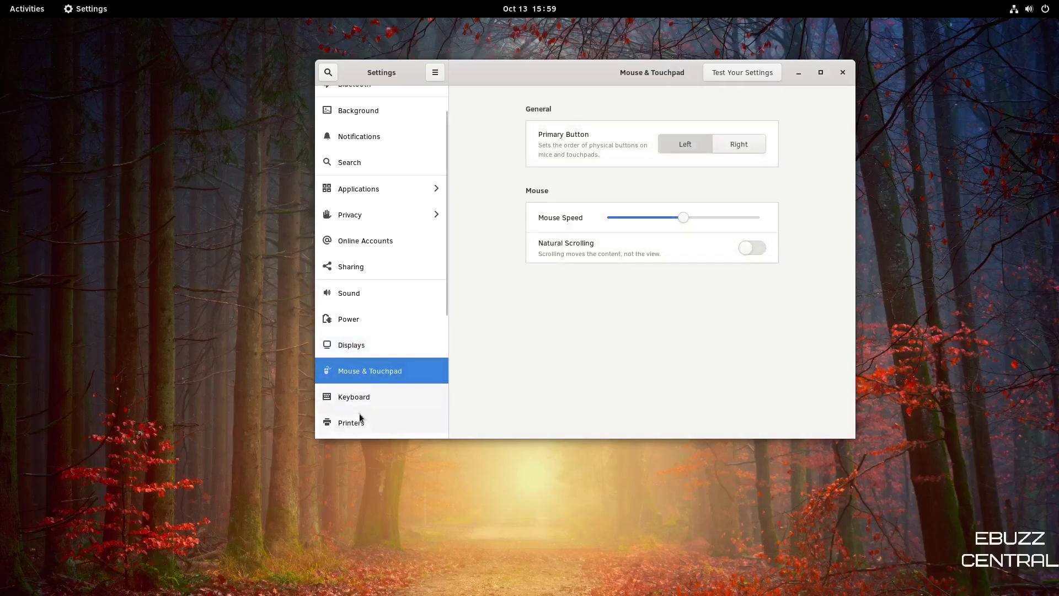
{"action": "left_click", "coordinate": [842, 72]}
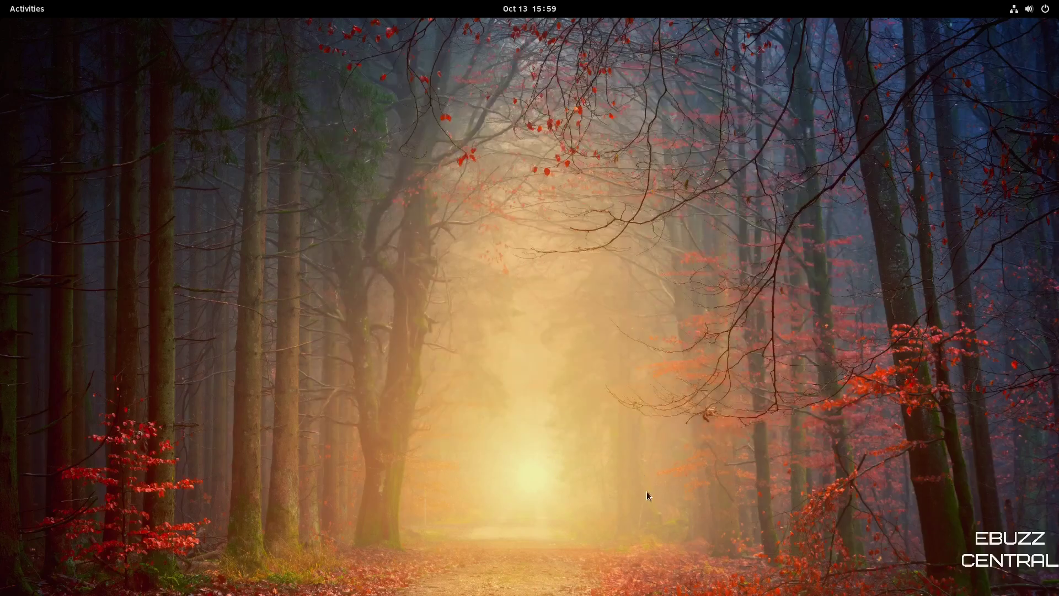
{"action": "left_click", "coordinate": [27, 9]}
Browse the Internet and Sound & Video app folders, then launch Firefox from the dash
{"action": "left_click", "coordinate": [270, 320]}
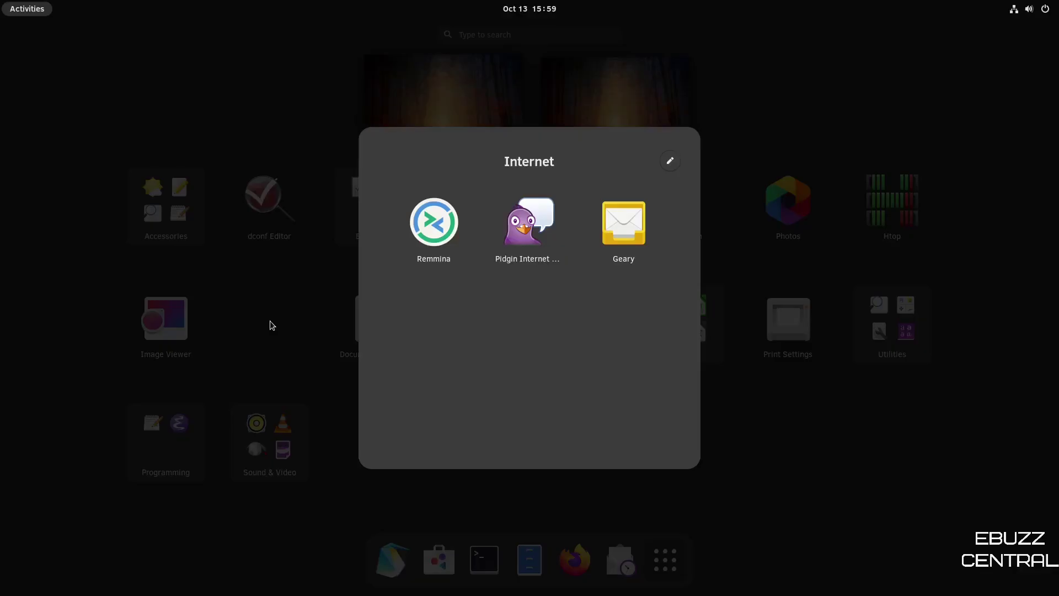
{"action": "left_click", "coordinate": [81, 295]}
{"action": "left_click", "coordinate": [270, 442]}
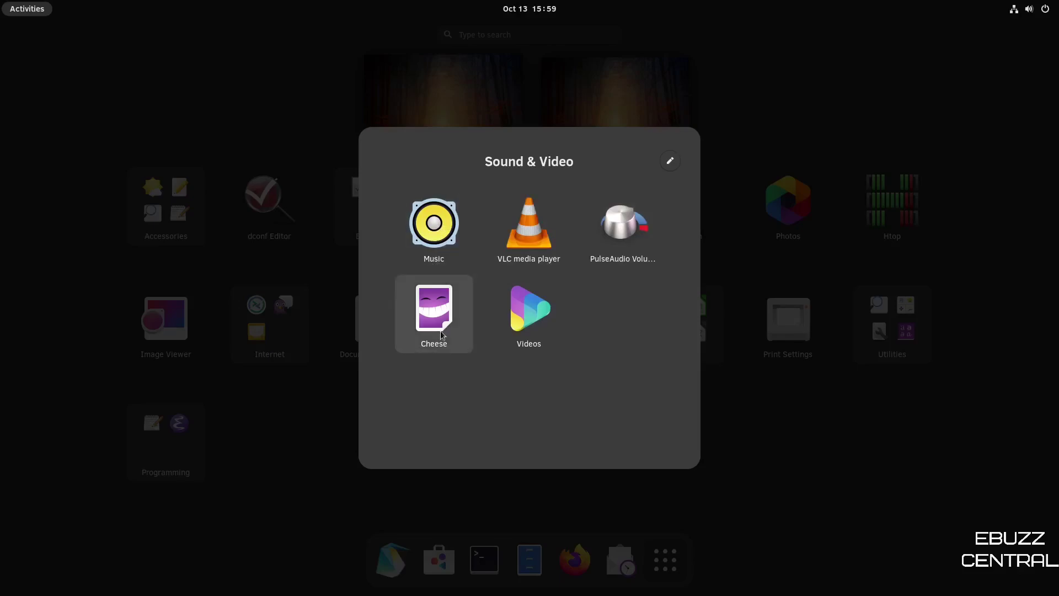
{"action": "left_click", "coordinate": [824, 437]}
{"action": "left_click", "coordinate": [576, 560]}
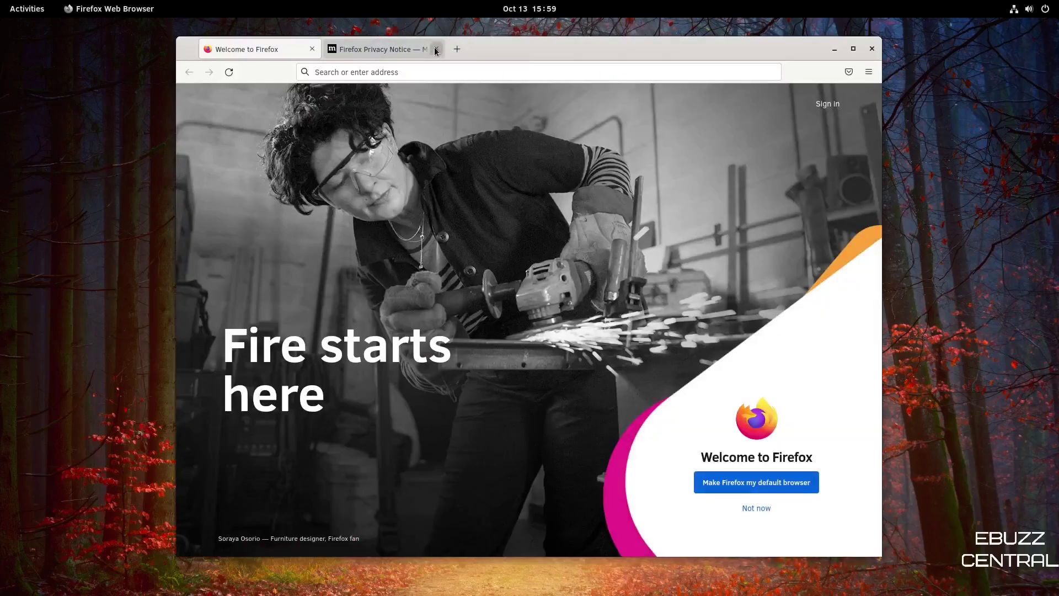
Close the Privacy Notice tab and show the store's Productivity category, listing AbiWord and Agenda
{"action": "left_click", "coordinate": [435, 49]}
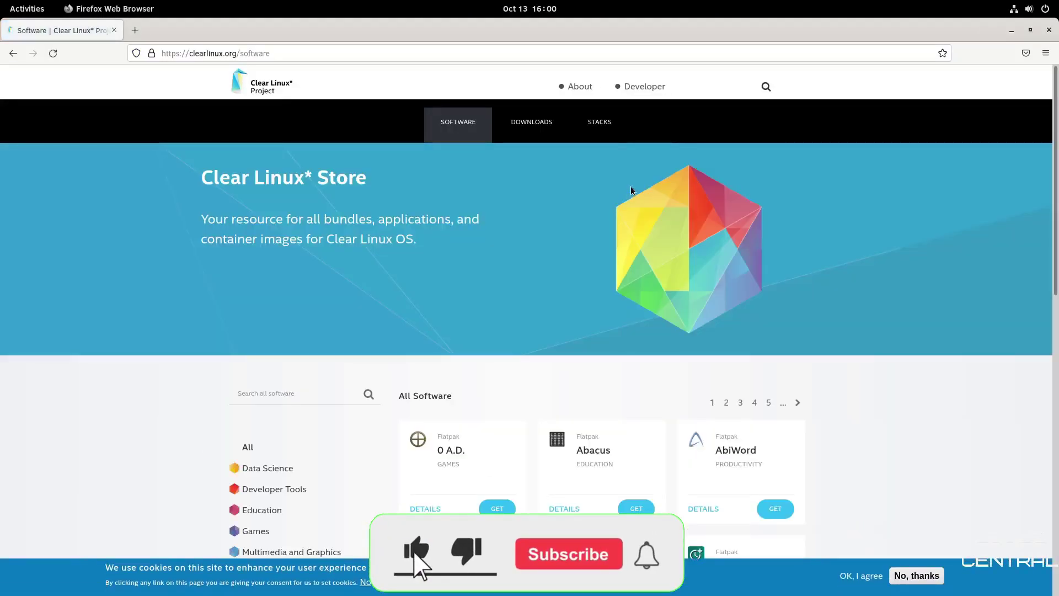
{"action": "scroll", "coordinate": [622, 197], "scroll_direction": "down", "scroll_amount": 4}
{"action": "scroll", "coordinate": [626, 192], "scroll_direction": "down", "scroll_amount": 2}
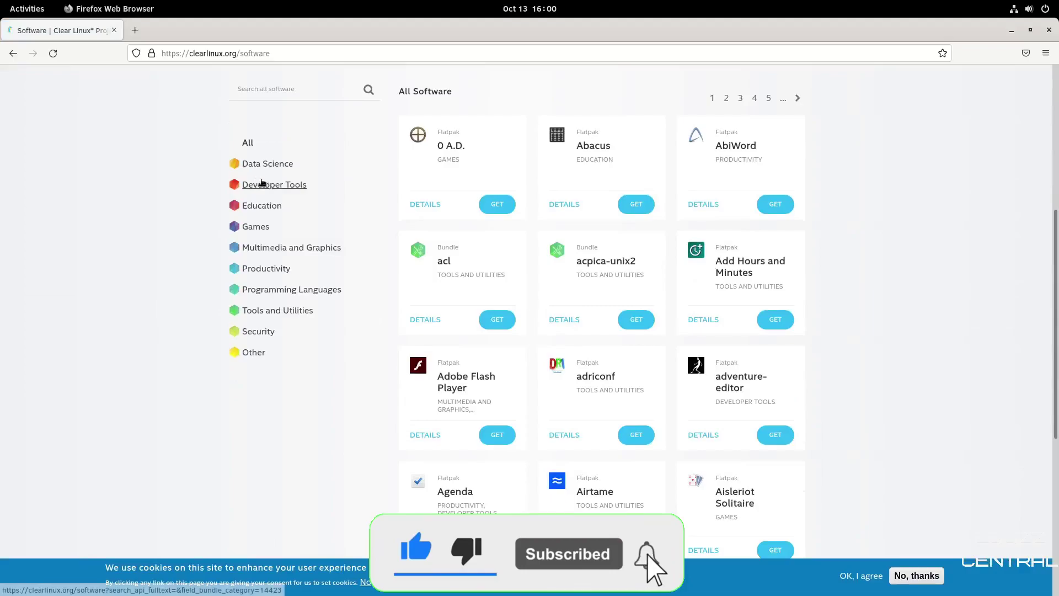
{"action": "left_click", "coordinate": [261, 226]}
{"action": "left_click", "coordinate": [265, 269]}
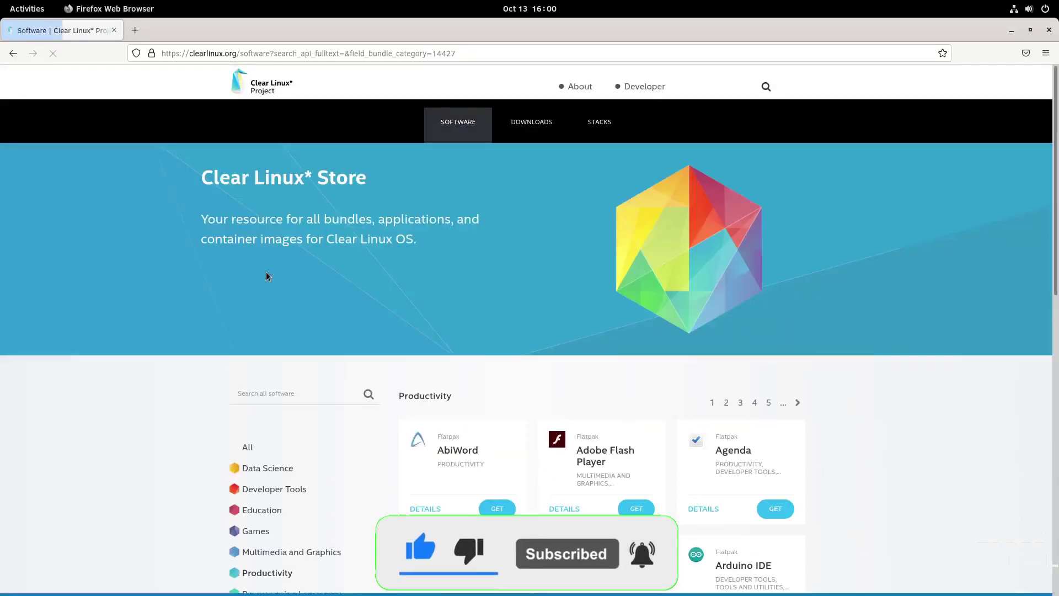
{"action": "scroll", "coordinate": [482, 276], "scroll_direction": "down", "scroll_amount": 4}
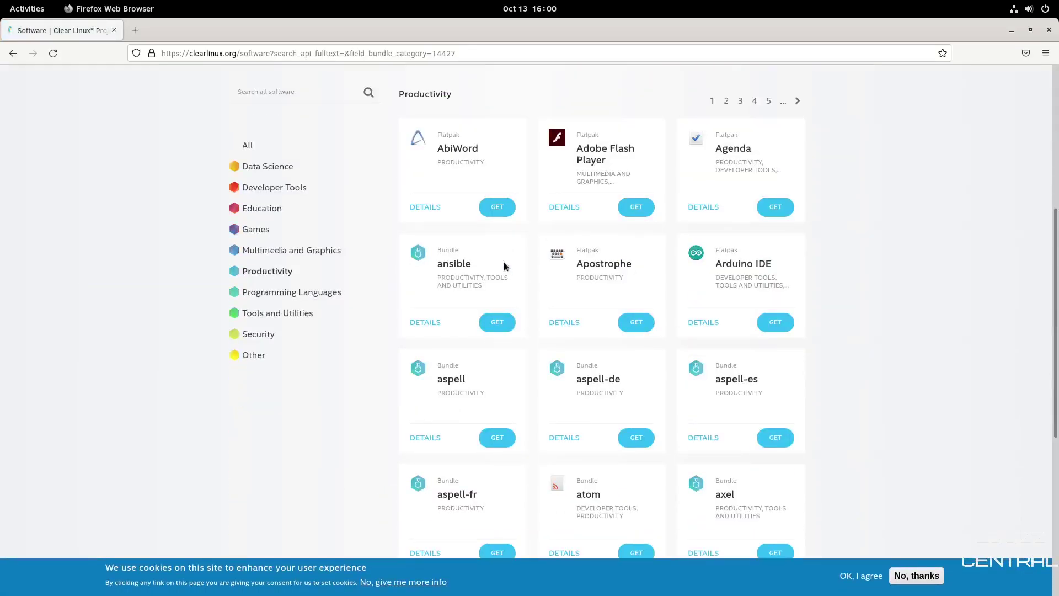
{"action": "scroll", "coordinate": [506, 260], "scroll_direction": "down", "scroll_amount": 5}
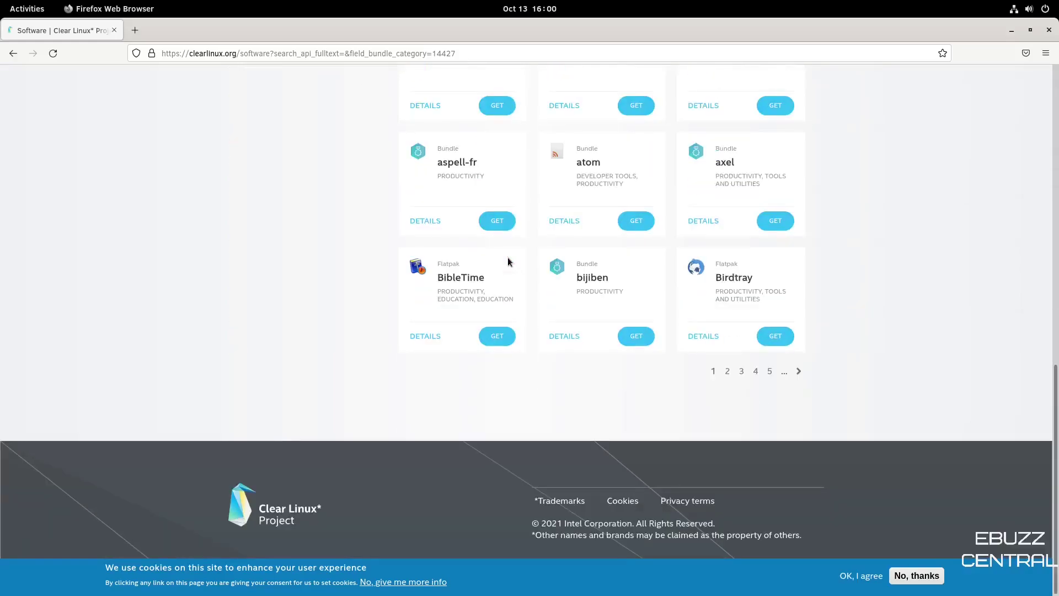
{"action": "scroll", "coordinate": [507, 258], "scroll_direction": "up", "scroll_amount": 2}
{"action": "scroll", "coordinate": [507, 258], "scroll_direction": "up", "scroll_amount": 5}
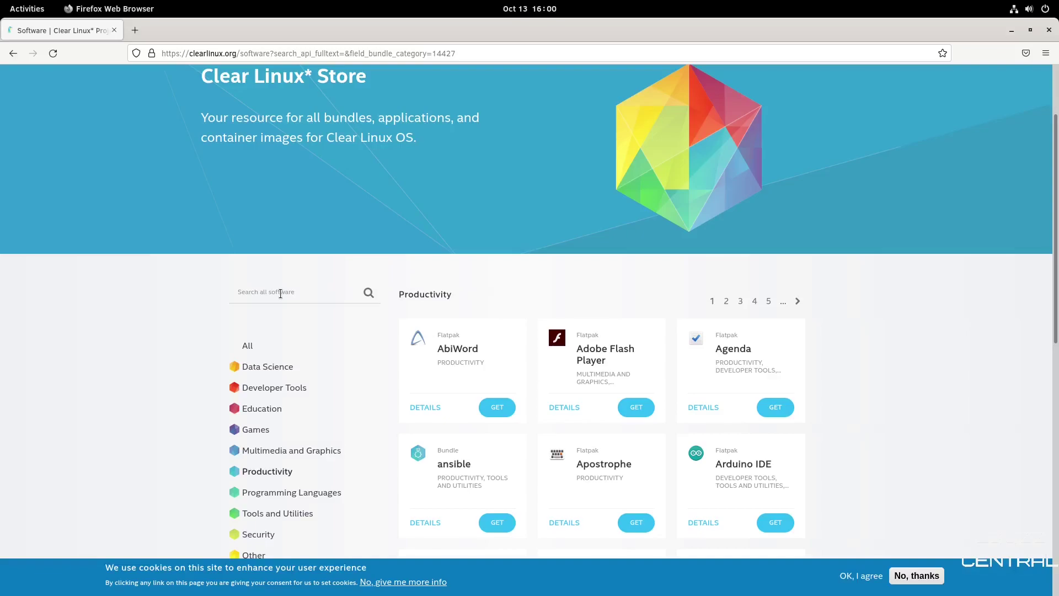
Search the store for 'obs', then 'kdenlive', and decline the cookie notice
{"action": "left_click", "coordinate": [280, 293]}
{"action": "type", "text": "obs"}
{"action": "left_click", "coordinate": [369, 294]}
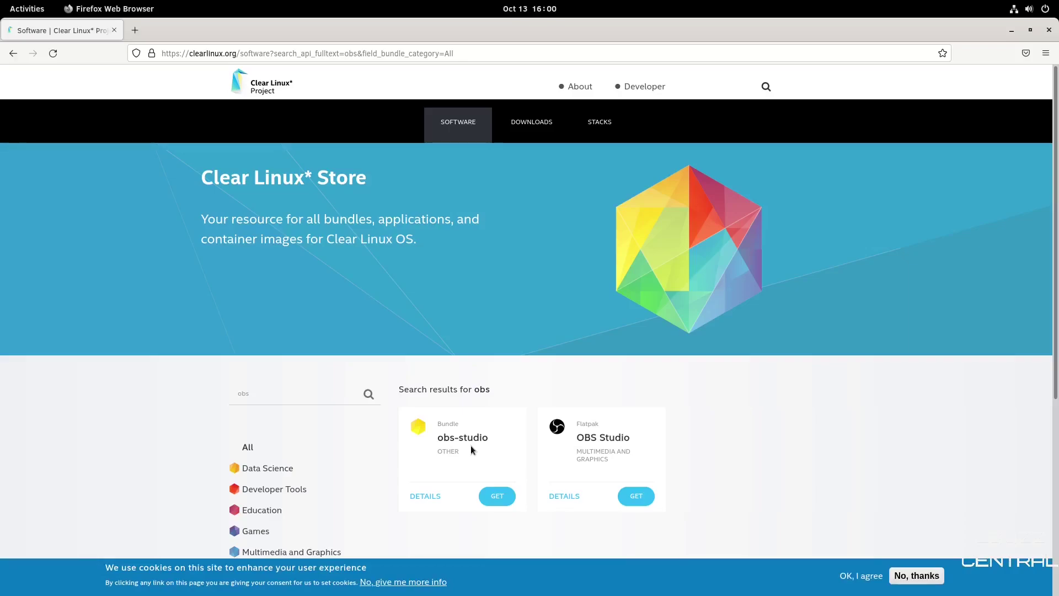
{"action": "scroll", "coordinate": [471, 446], "scroll_direction": "down", "scroll_amount": 3}
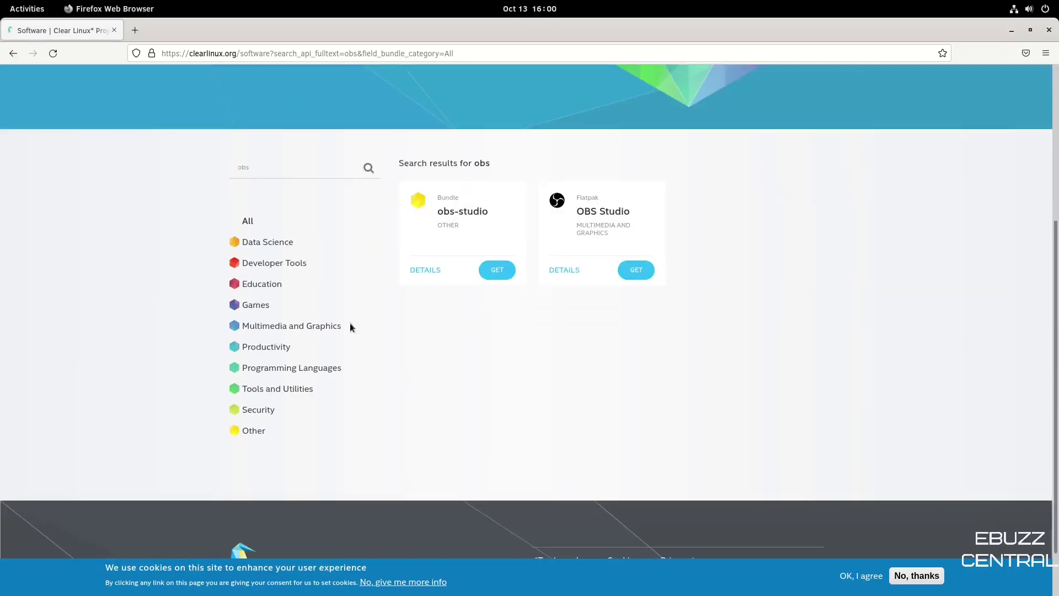
{"action": "double_click", "coordinate": [266, 169]}
{"action": "key", "text": "BackSpace"}
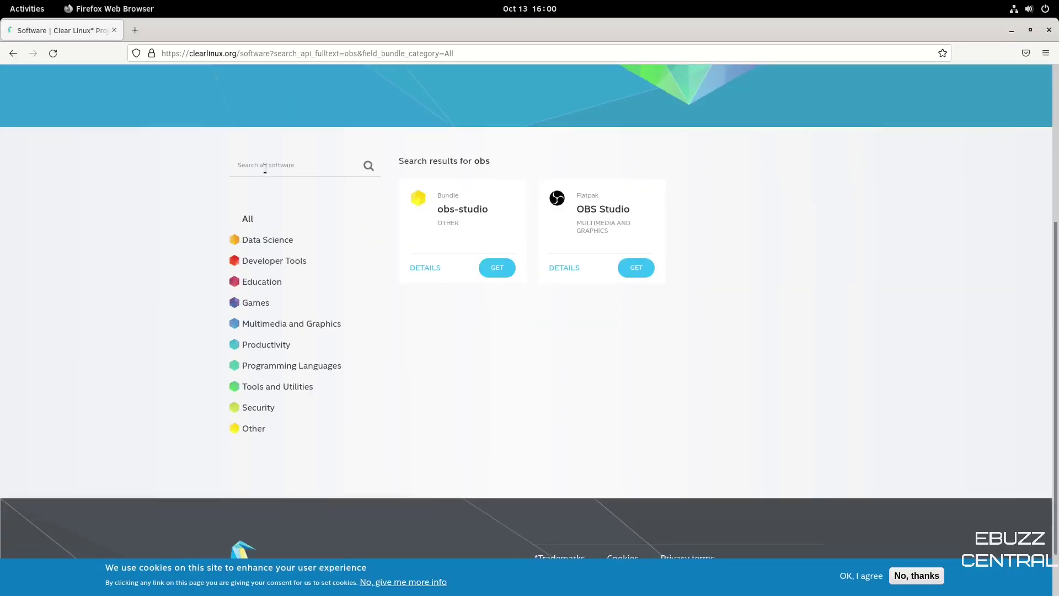
{"action": "type", "text": "kdenlive"}
{"action": "key", "text": "Return"}
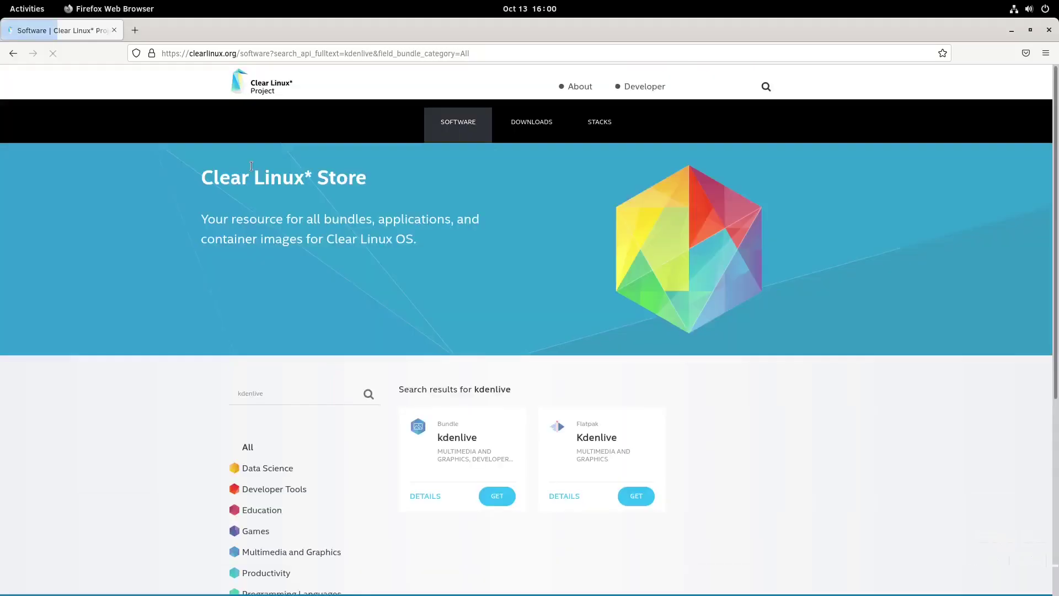
{"action": "scroll", "coordinate": [479, 387], "scroll_direction": "down", "scroll_amount": 5}
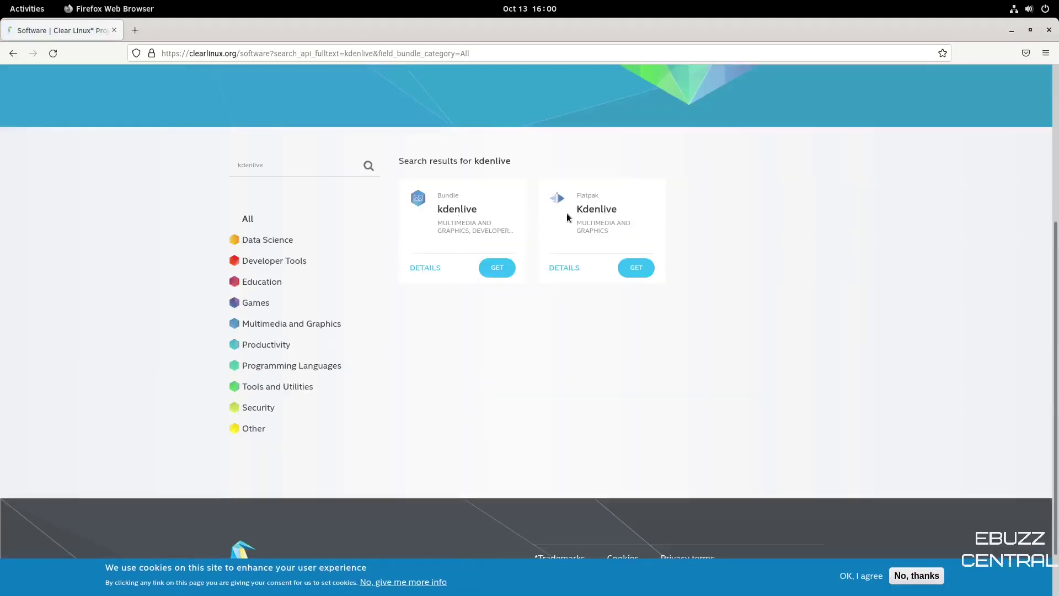
{"action": "left_click", "coordinate": [917, 575]}
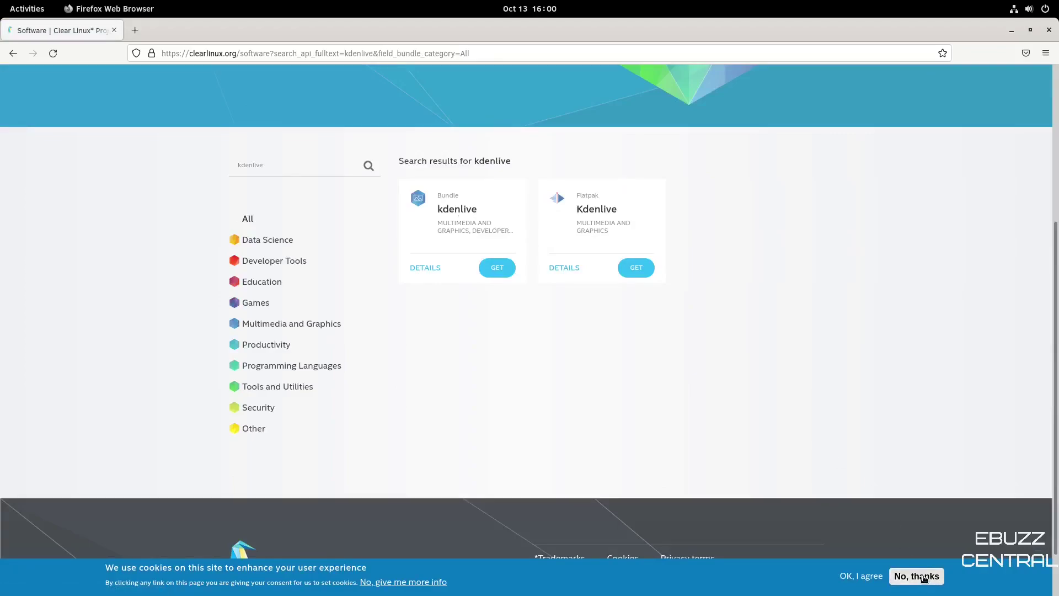
{"action": "scroll", "coordinate": [678, 384], "scroll_direction": "up", "scroll_amount": 5}
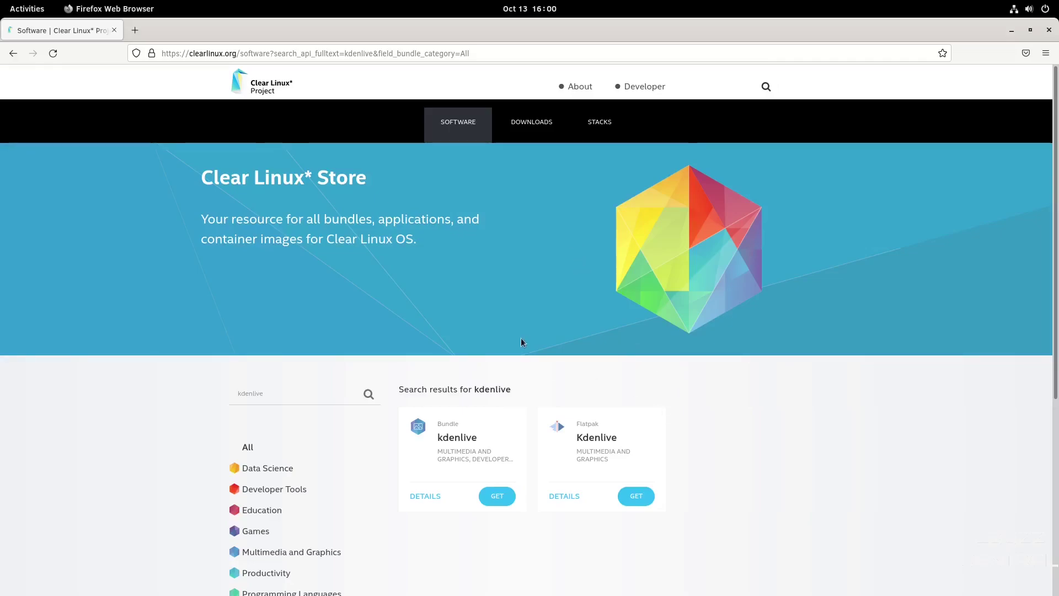
{"action": "scroll", "coordinate": [520, 337], "scroll_direction": "down", "scroll_amount": 3}
Show the Security category bundles in the store, such as audit and clamav
{"action": "left_click", "coordinate": [256, 482]}
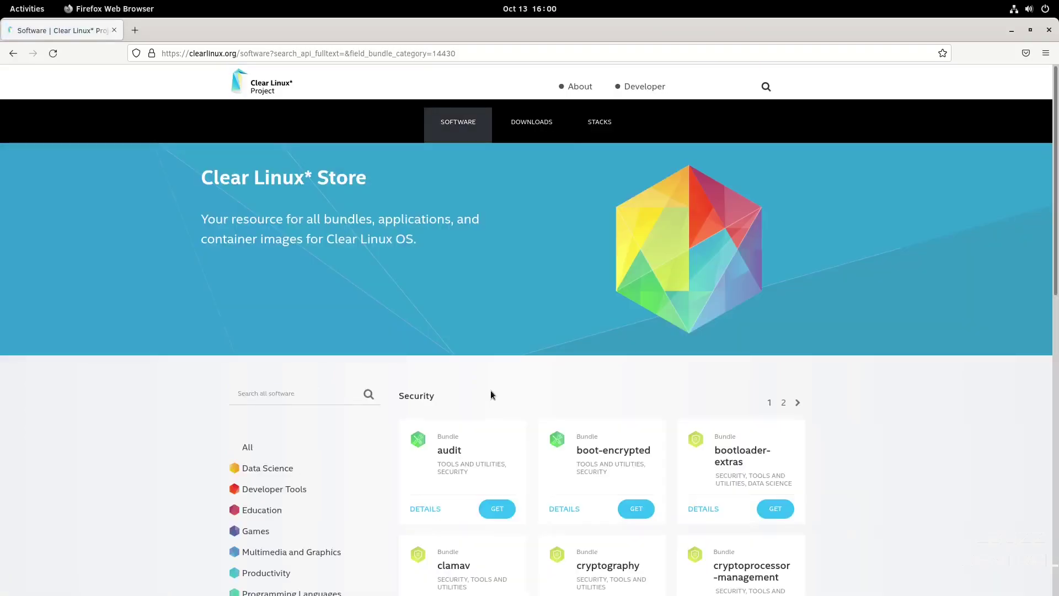
{"action": "scroll", "coordinate": [493, 405], "scroll_direction": "down", "scroll_amount": 3}
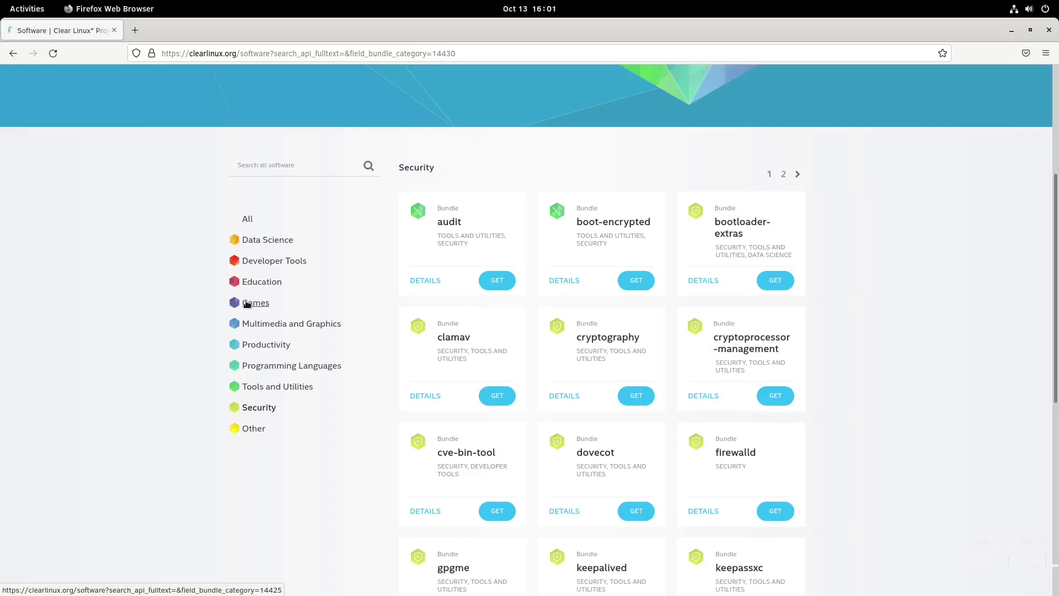
{"action": "scroll", "coordinate": [247, 302], "scroll_direction": "up", "scroll_amount": 5}
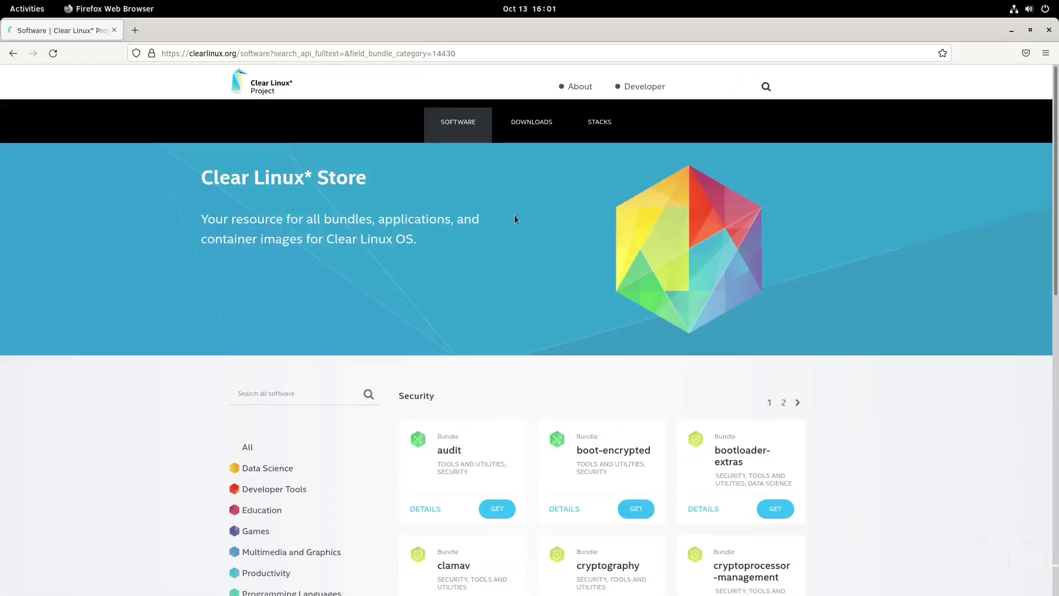
Close the Firefox window and show the GNOME activities overview
{"action": "left_click", "coordinate": [1051, 31]}
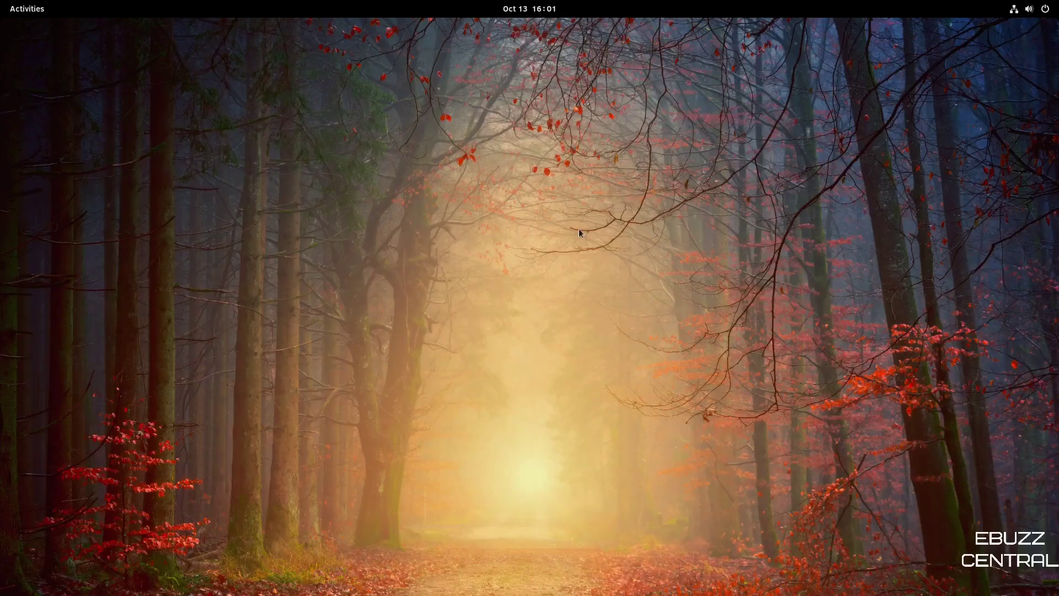
{"action": "left_click", "coordinate": [27, 8]}
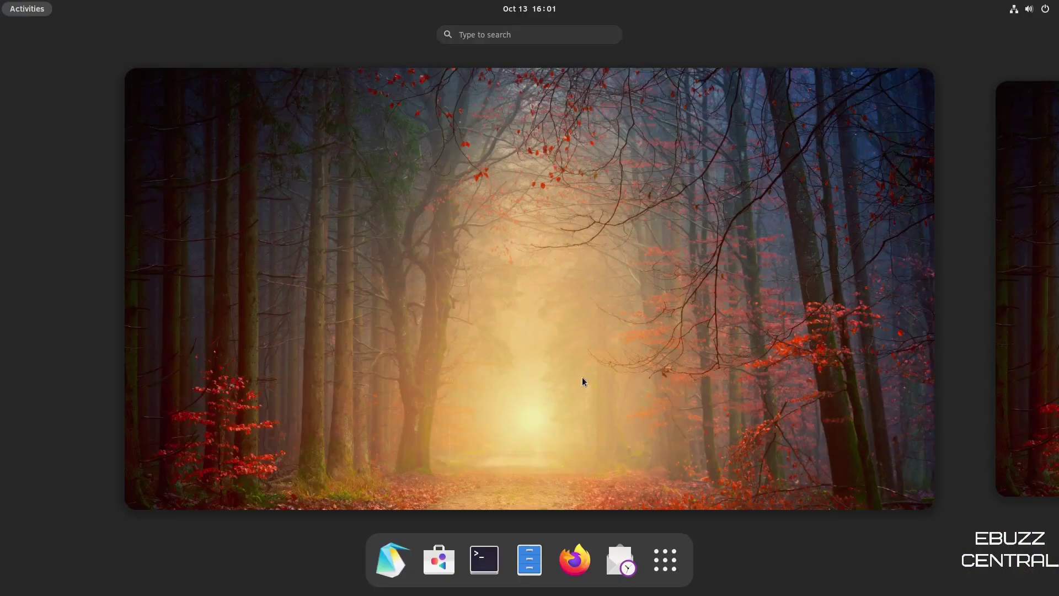